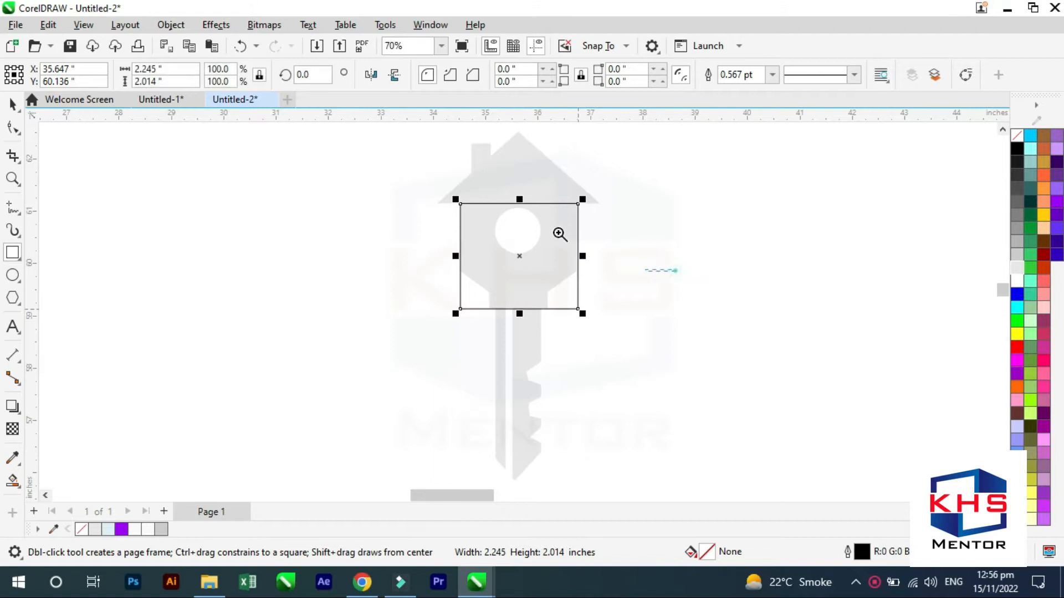
# Draw a rectangle about 5.70 by 1.97 inches over the roof area and center it horizontally on the body rectangle.
pyautogui.moveTo(272, 174); pyautogui.dragTo(829, 365)
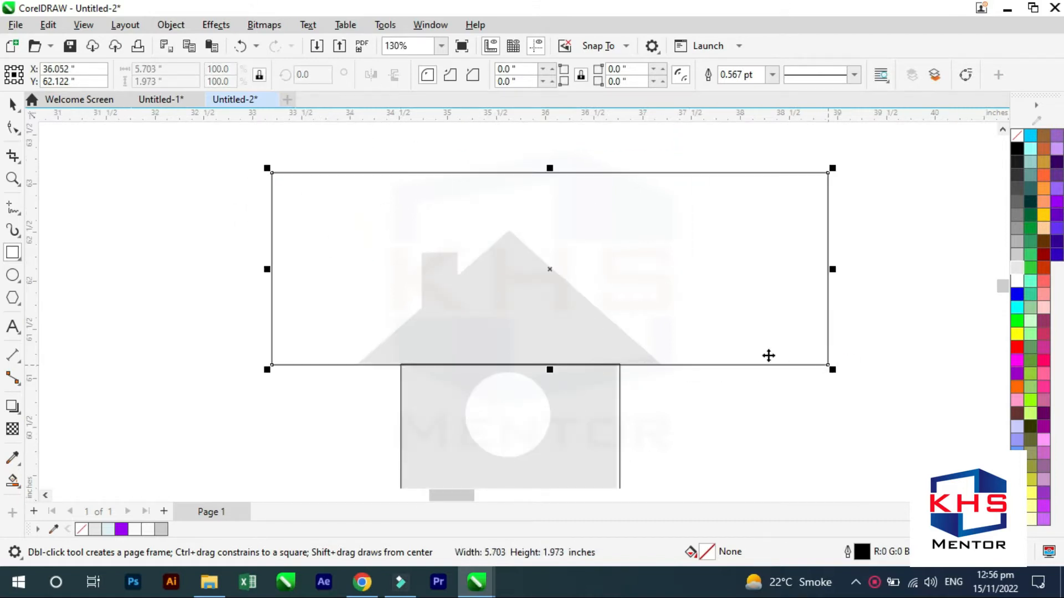
pyautogui.press('space')
pyautogui.keyDown('shift'); pyautogui.click(548, 399); pyautogui.keyUp('shift')
pyautogui.press('c')
# Narrow the roof rectangle symmetrically to about 3.06 inches and move it down so its upper edge meets the roof peak.
pyautogui.click(788, 276)
pyautogui.moveTo(791, 268); pyautogui.dragTo(660, 277)
pyautogui.moveTo(608, 228); pyautogui.dragTo(608, 284)
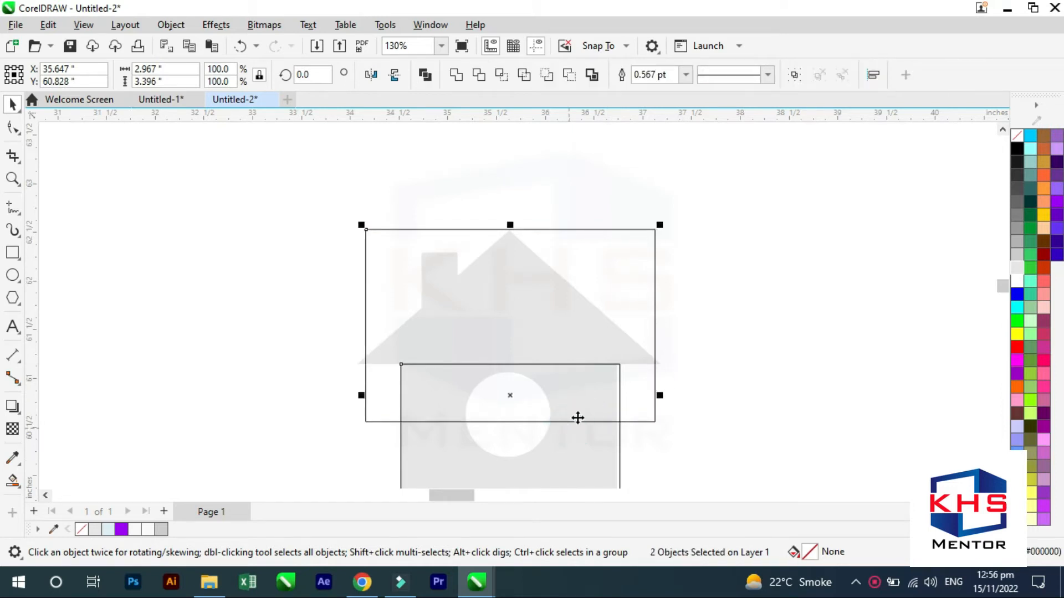
pyautogui.press('Escape')
pyautogui.click(624, 286)
pyautogui.moveTo(662, 324); pyautogui.dragTo(660, 321)
pyautogui.press('z')
pyautogui.click(703, 261)
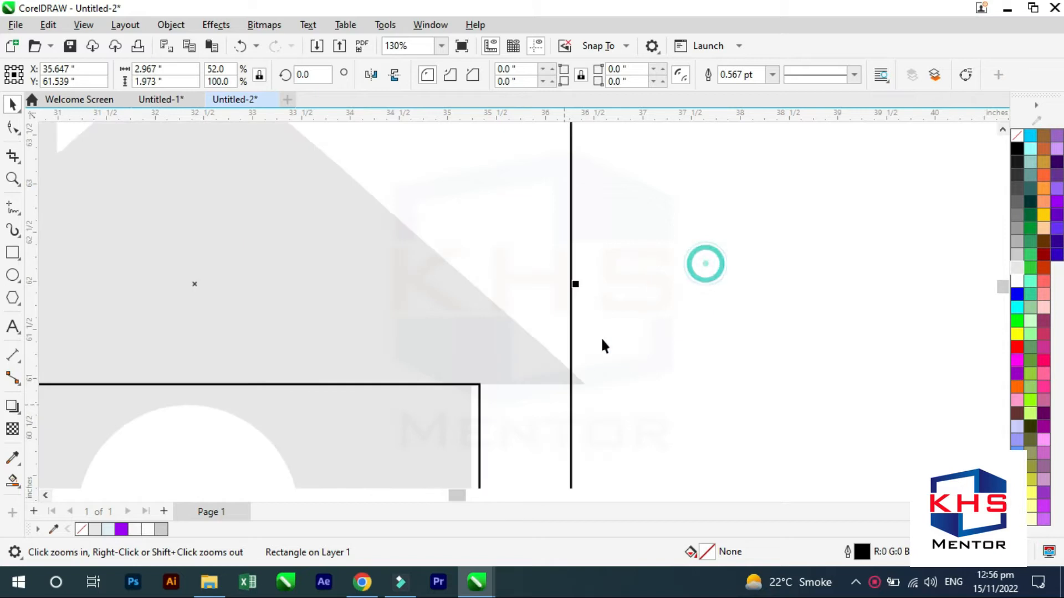
pyautogui.press('space')
pyautogui.click(570, 294)
pyautogui.moveTo(576, 283); pyautogui.dragTo(589, 284)
# Convert the roof rectangle to curves, then turn it into a triangle by deleting its upper-right node and moving the upper-left node to the peak.
pyautogui.hotkey('shift', 'F2')
pyautogui.hotkey('ctrl', 'q')
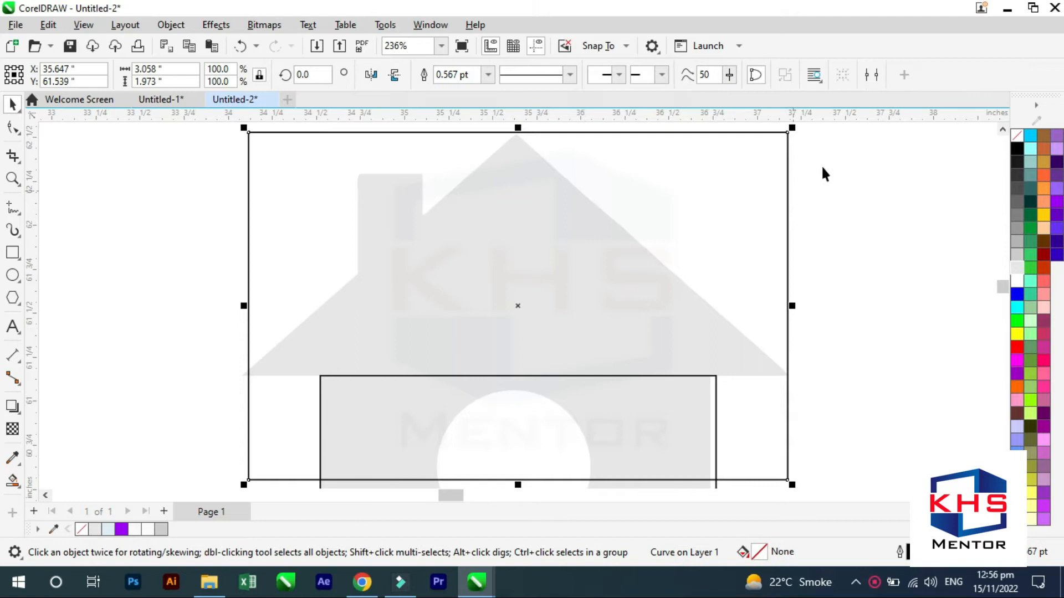
pyautogui.press('F10')
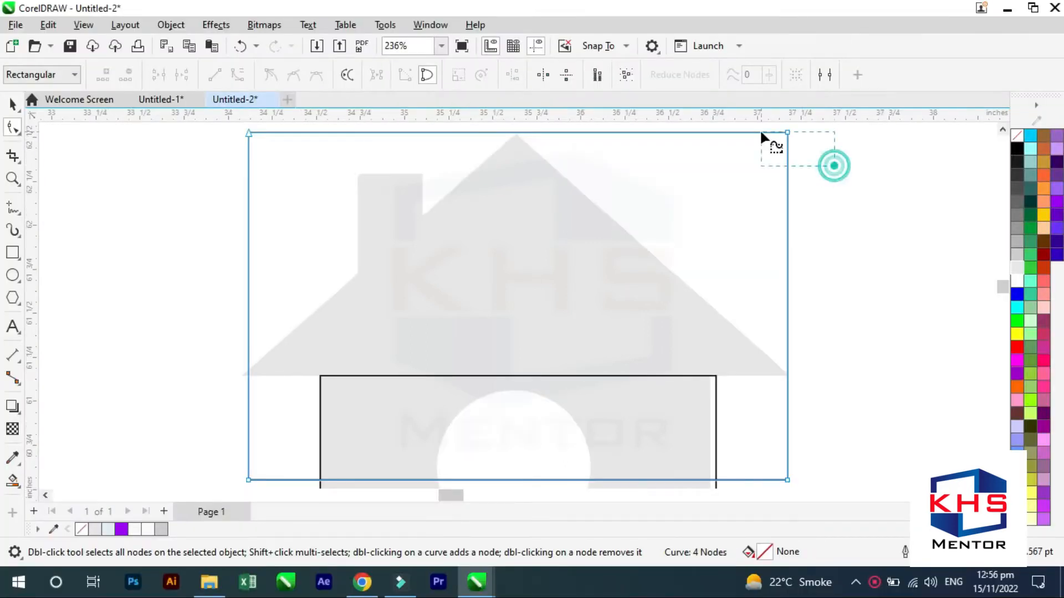
pyautogui.moveTo(761, 133); pyautogui.dragTo(760, 136)
pyautogui.press('Delete')
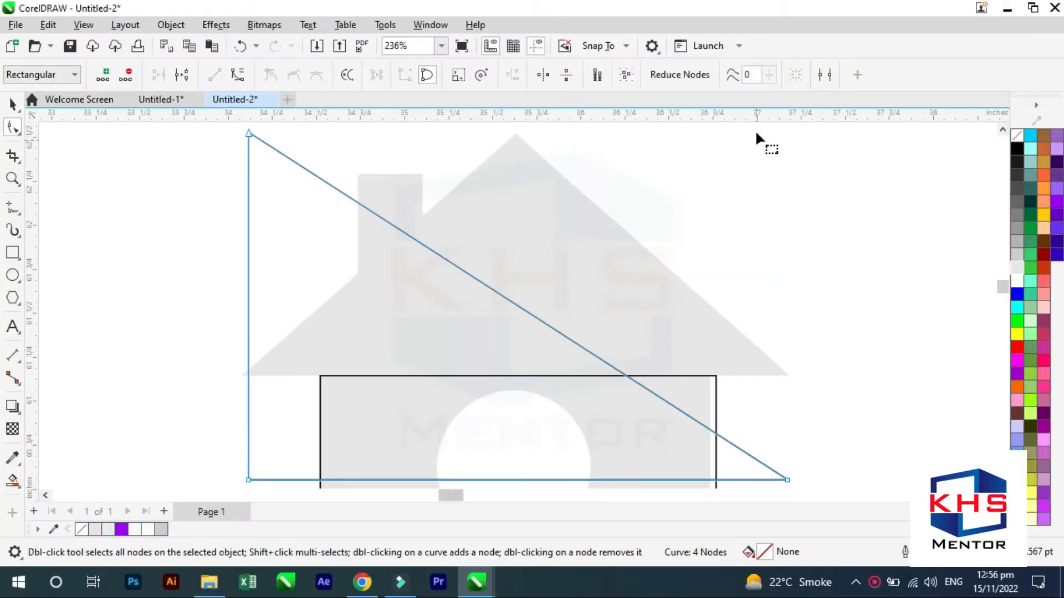
pyautogui.click(280, 161)
pyautogui.moveTo(248, 134); pyautogui.dragTo(518, 161)
# Align the triangle's two base nodes with the lower edge of the roof in the reference image.
pyautogui.moveTo(942, 357); pyautogui.dragTo(308, 380)
pyautogui.click(266, 410)
pyautogui.moveTo(261, 306); pyautogui.dragTo(972, 476)
pyautogui.moveTo(886, 253); pyautogui.dragTo(90, 344)
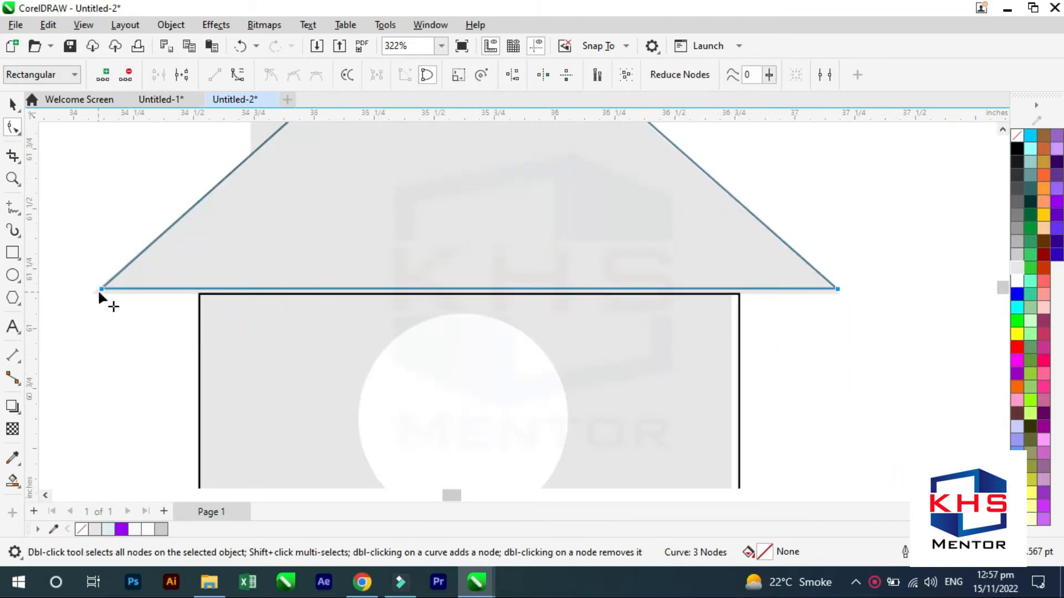
pyautogui.moveTo(102, 295); pyautogui.dragTo(102, 300)
pyautogui.press('Escape')
pyautogui.scroll(-1, 357, 277)
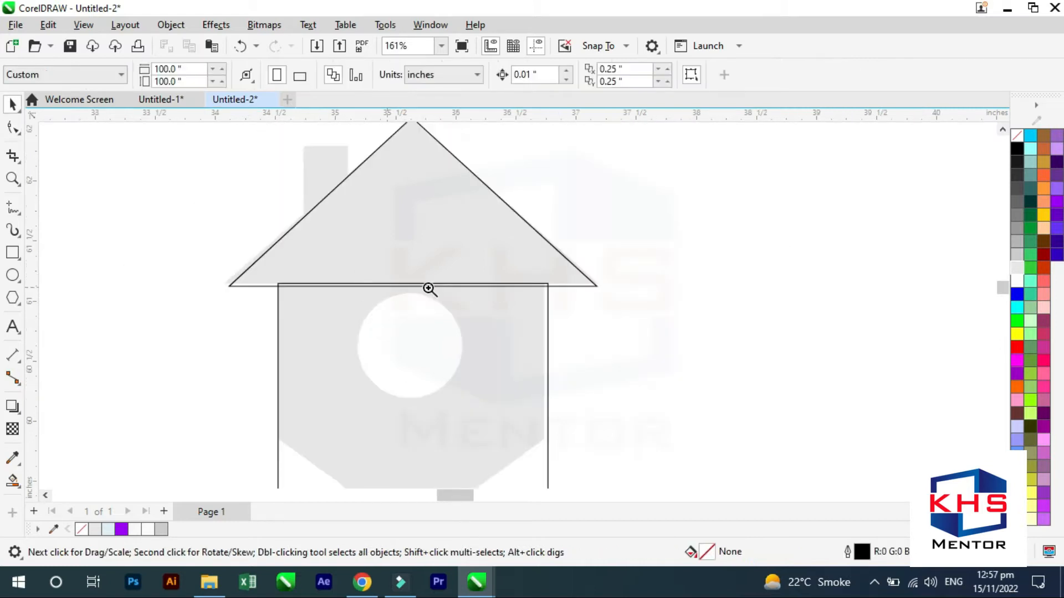
# Draw a chimney rectangle about 0.39 by 0.77 inches on the roof's left slope and round its corners.
pyautogui.press('F2')
pyautogui.moveTo(415, 247); pyautogui.dragTo(283, 75)
pyautogui.press('F6')
pyautogui.moveTo(420, 272)
pyautogui.mouseDown()
pyautogui.moveTo(493, 463)
pyautogui.moveTo(532, 470)
pyautogui.moveTo(519, 467)
pyautogui.mouseUp()
pyautogui.press('F10')
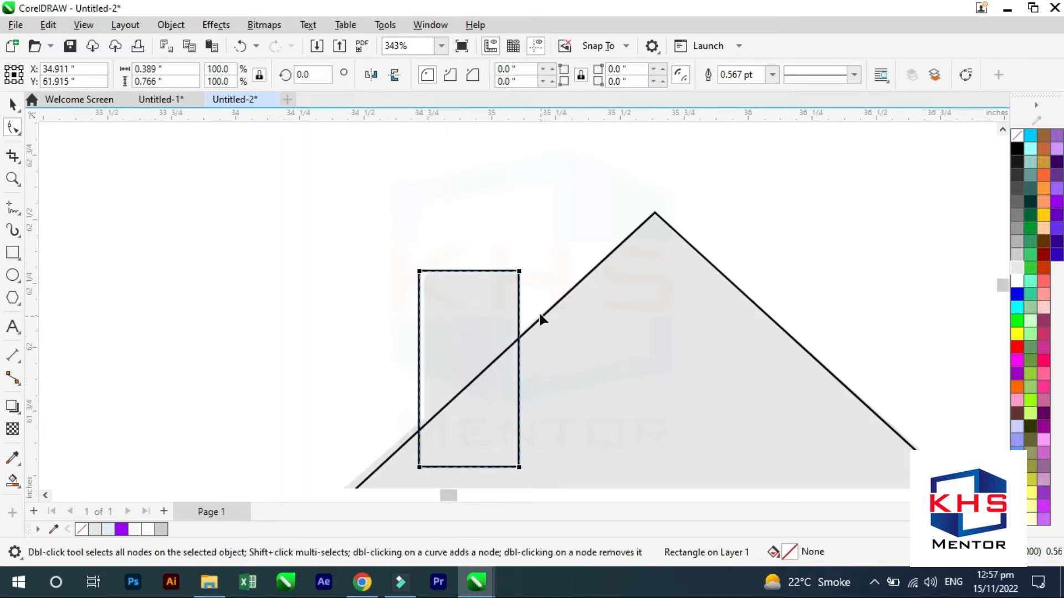
pyautogui.moveTo(519, 271); pyautogui.dragTo(503, 272)
pyautogui.press('space')
pyautogui.scroll(-1, 504, 273)
pyautogui.scroll(-2, 503, 273)
pyautogui.press('Escape')
# Draw a rectangle over the key shank below the body, sized to about 0.85 by 3.0 inches.
pyautogui.press('F2')
pyautogui.moveTo(610, 294); pyautogui.dragTo(430, 519)
pyautogui.moveTo(602, 344); pyautogui.dragTo(609, 371)
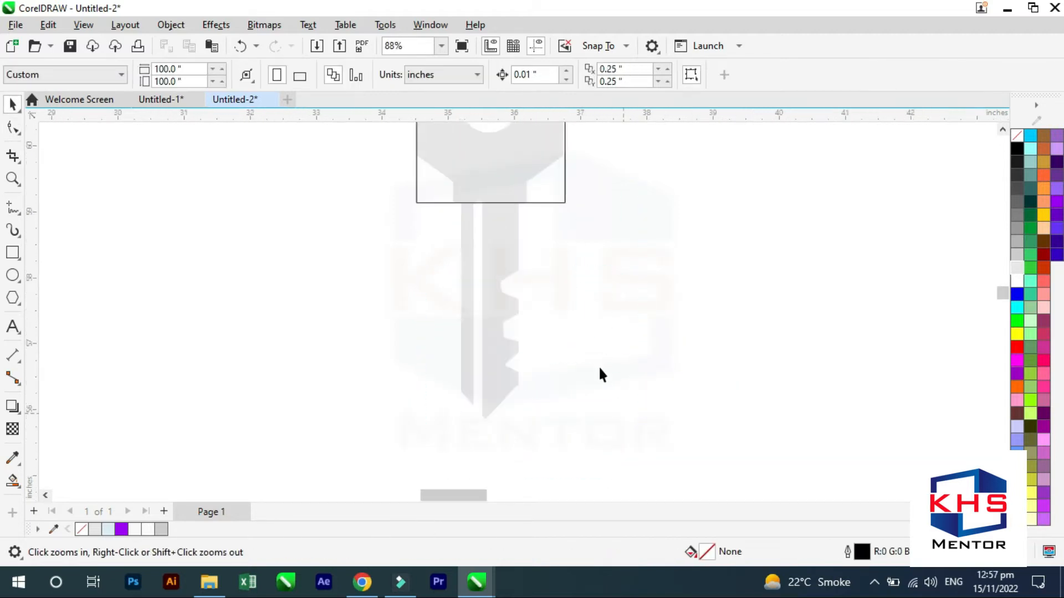
pyautogui.press('F6')
pyautogui.moveTo(457, 203)
pyautogui.mouseDown()
pyautogui.moveTo(534, 433)
pyautogui.moveTo(522, 401)
pyautogui.mouseUp()
pyautogui.press('F2')
pyautogui.press('space')
pyautogui.moveTo(580, 201)
pyautogui.mouseDown()
pyautogui.moveTo(417, 371)
pyautogui.moveTo(430, 335)
pyautogui.moveTo(447, 335)
pyautogui.mouseUp()
pyautogui.scroll(-2, 582, 334)
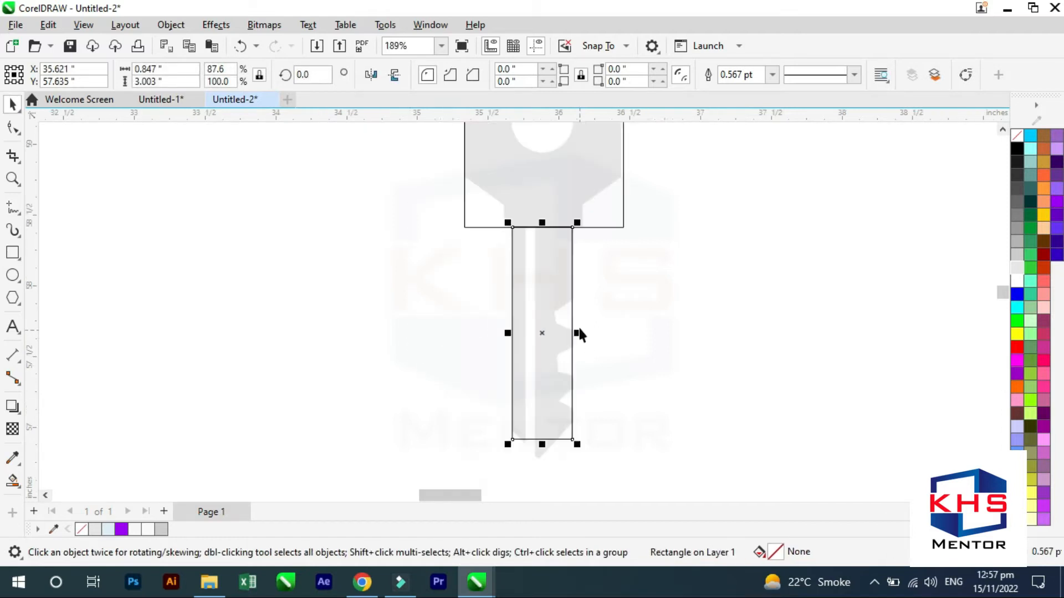
pyautogui.scroll(-2, 580, 334)
pyautogui.press('F2')
pyautogui.moveTo(624, 247); pyautogui.dragTo(499, 391)
pyautogui.press('space')
pyautogui.click(533, 224)
pyautogui.press('F2')
pyautogui.moveTo(627, 245); pyautogui.dragTo(390, 131)
pyautogui.press('space')
pyautogui.moveTo(556, 365); pyautogui.dragTo(552, 357)
pyautogui.press('Escape')
# Draw a rectangle about 0.66 by 1.54 inches over the notch at the body's lower-right corner.
pyautogui.scroll(-2, 557, 353)
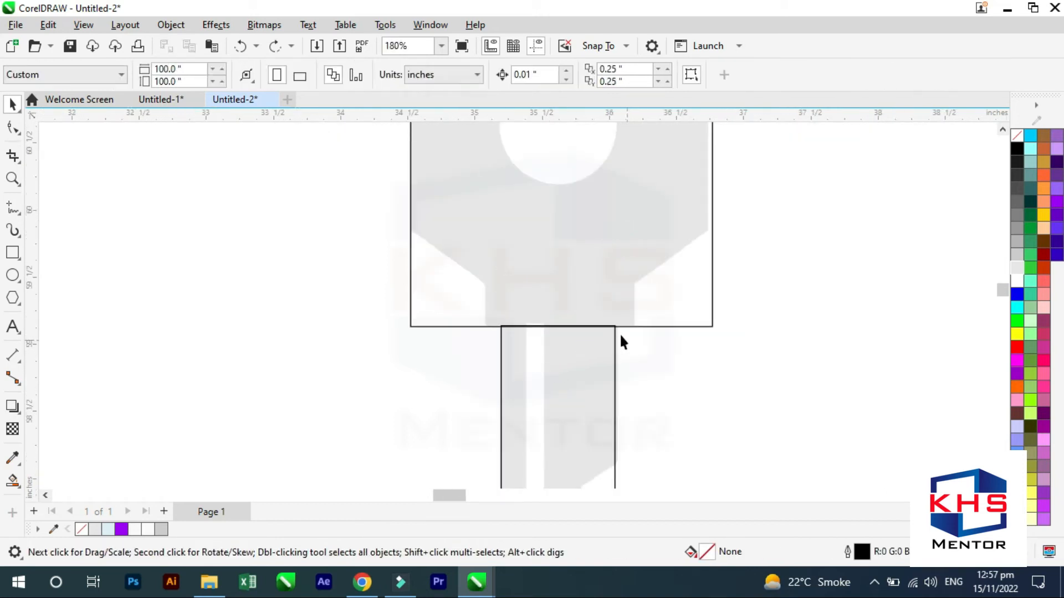
pyautogui.scroll(-1, 594, 331)
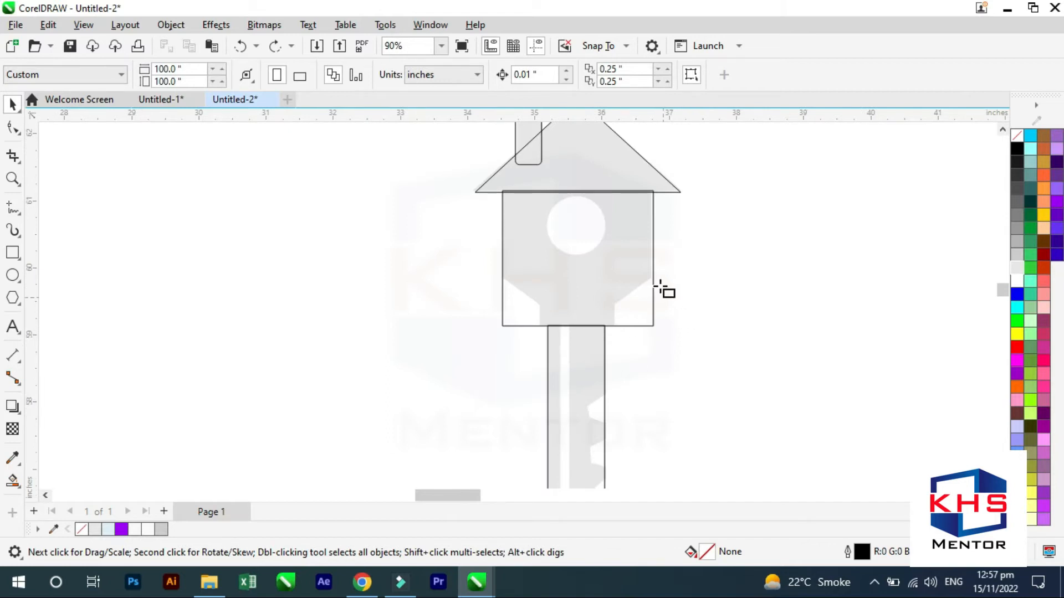
pyautogui.press('F6')
pyautogui.moveTo(660, 275); pyautogui.dragTo(615, 379)
pyautogui.scroll(2, 631, 354)
pyautogui.press('space')
pyautogui.moveTo(525, 195)
pyautogui.mouseDown()
pyautogui.moveTo(532, 294)
pyautogui.moveTo(535, 200)
pyautogui.mouseUp()
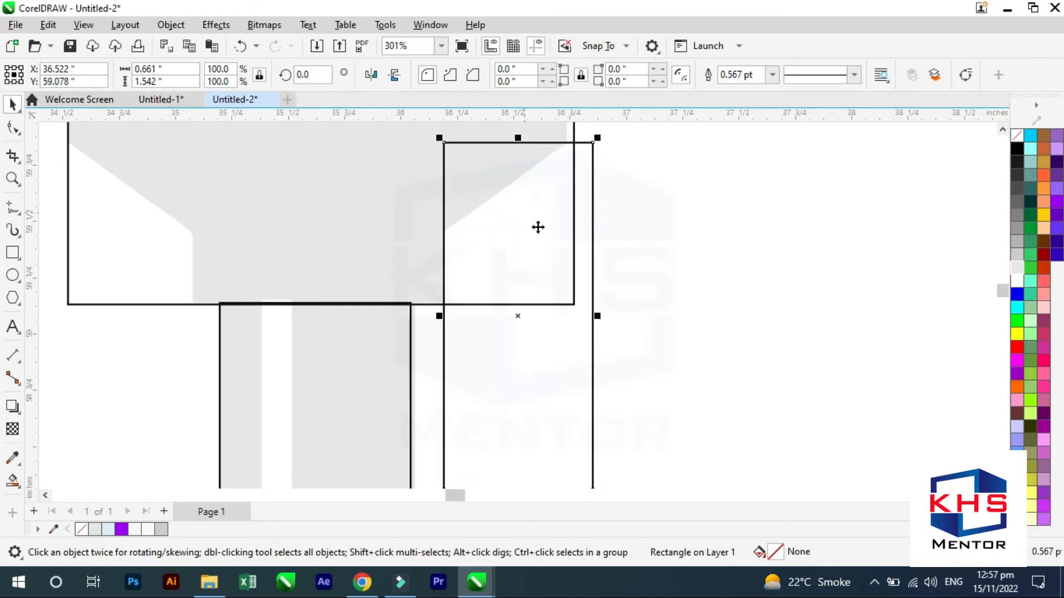
# Convert the notch rectangle to curves and move its upper nodes so the top edge follows the body's slanted side.
pyautogui.hotkey('ctrl', 'q')
pyautogui.press('F10')
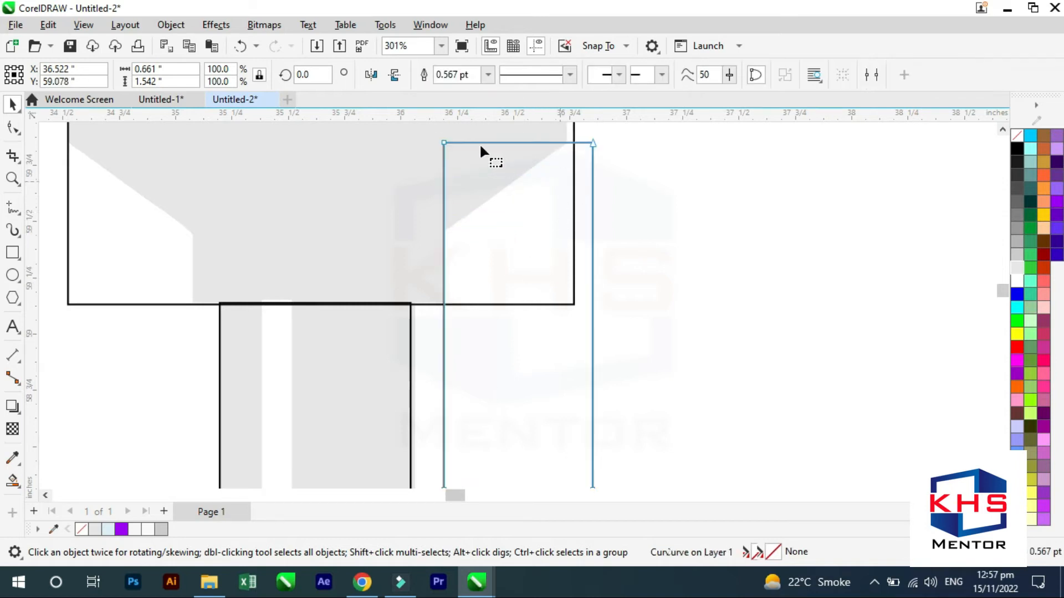
pyautogui.moveTo(443, 215); pyautogui.dragTo(444, 230)
pyautogui.scroll(1, 630, 166)
pyautogui.moveTo(593, 159); pyautogui.dragTo(592, 139)
pyautogui.press('space')
pyautogui.scroll(-1, 583, 223)
# Duplicate the slanted notch shape, mirror the copy horizontally and place it over the notch at the body's lower-left corner.
pyautogui.moveTo(588, 333); pyautogui.dragTo(165, 337)
pyautogui.click(372, 76)
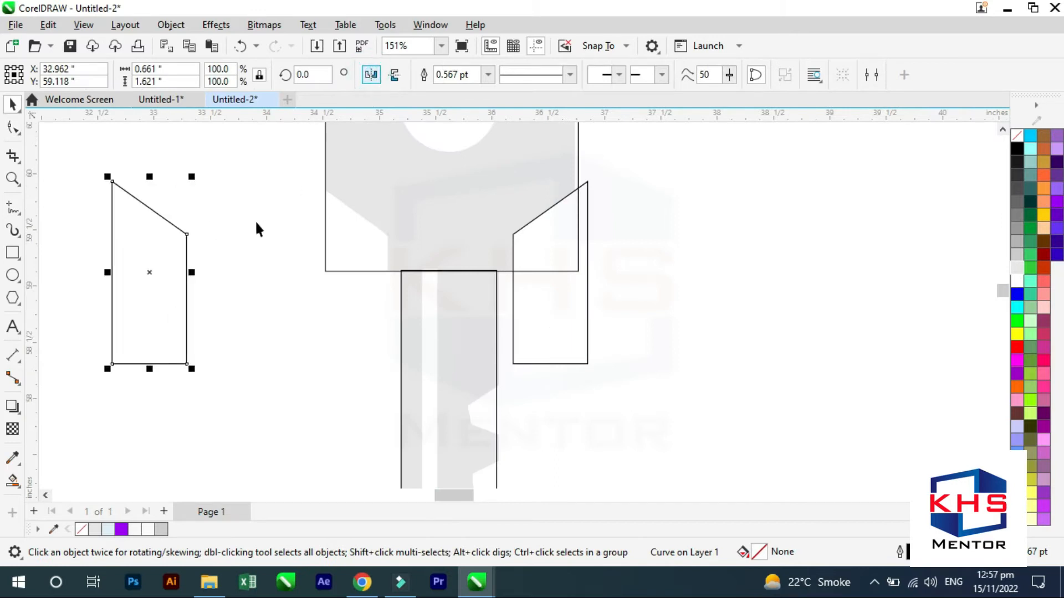
pyautogui.press('z')
pyautogui.click(148, 181)
pyautogui.press('space')
pyautogui.moveTo(255, 273); pyautogui.dragTo(679, 276)
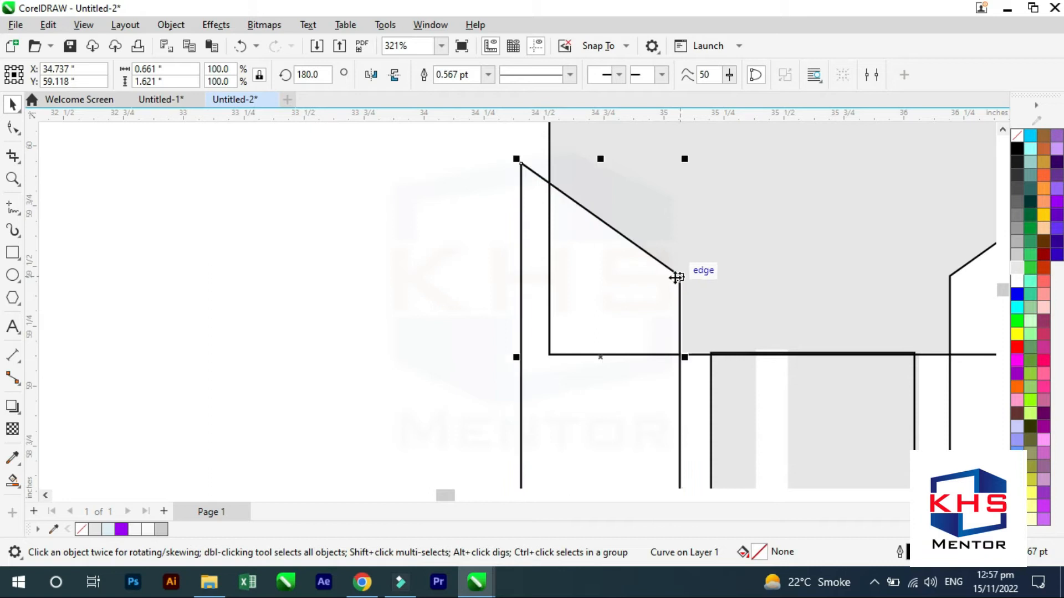
# Trim the body with the two notch shapes merged into one object, and delete the cutting shape.
pyautogui.scroll(-2, 672, 275)
pyautogui.keyDown('shift'); pyautogui.click(815, 374); pyautogui.keyUp('shift')
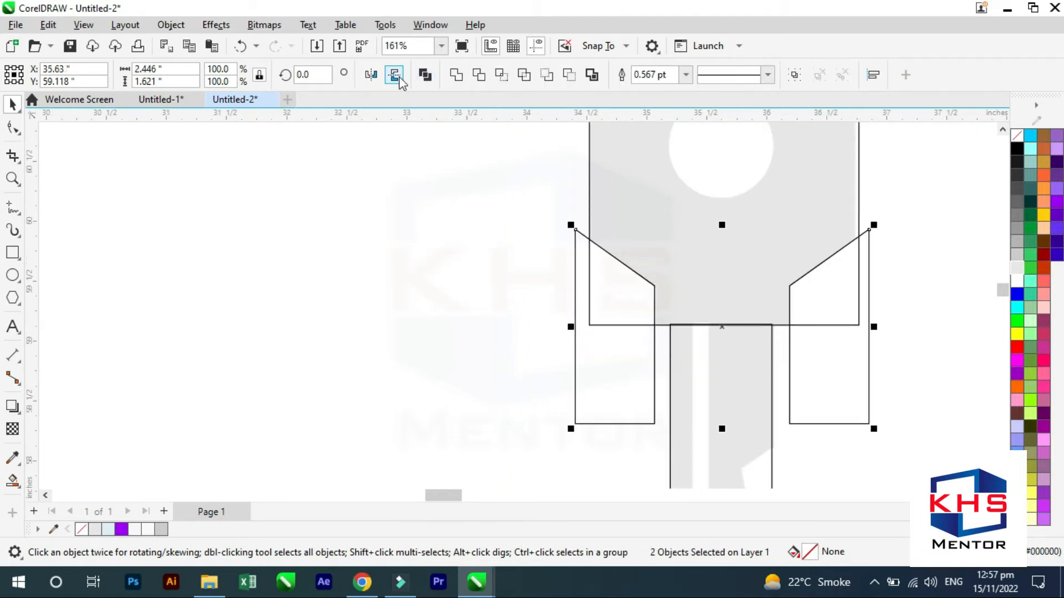
pyautogui.click(684, 206)
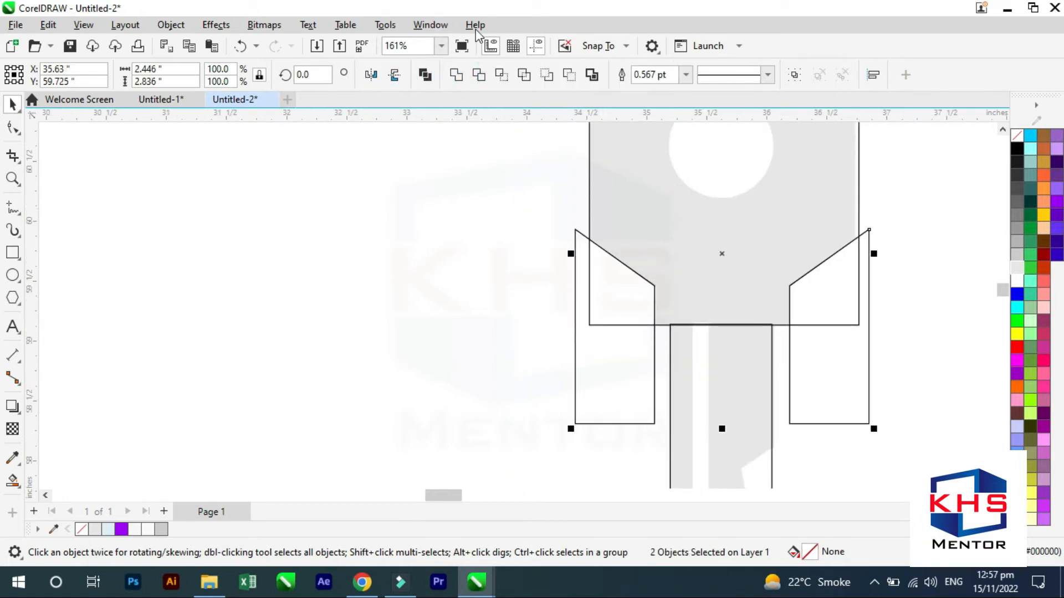
pyautogui.click(478, 74)
pyautogui.click(616, 414)
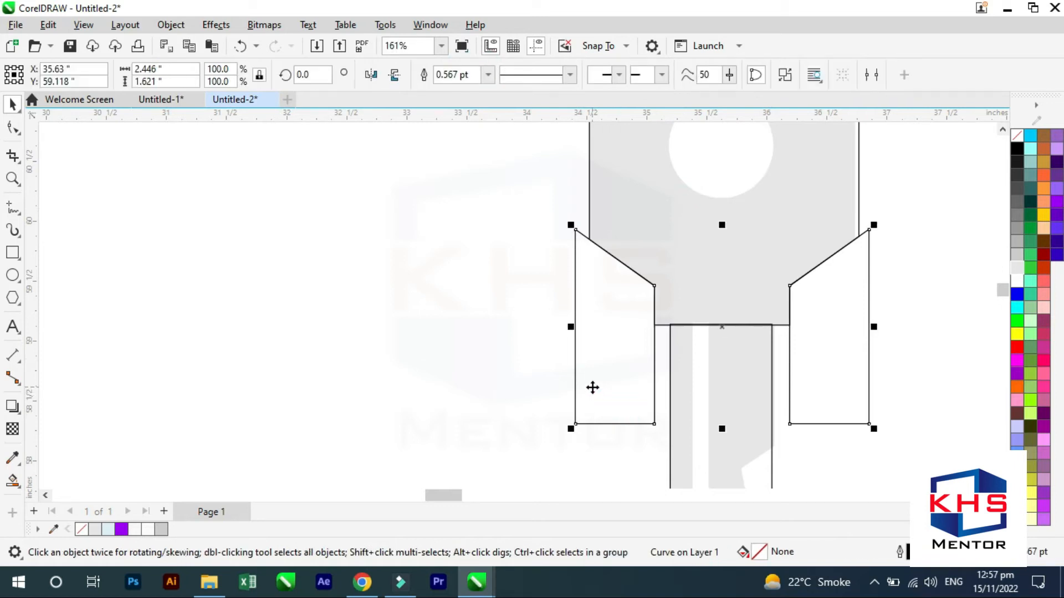
pyautogui.press('Delete')
# Draw a circle over the round hole in the key head and center it horizontally on the body.
pyautogui.click(739, 249)
pyautogui.hotkey('shift', 'F2')
pyautogui.moveTo(795, 336); pyautogui.dragTo(344, 147)
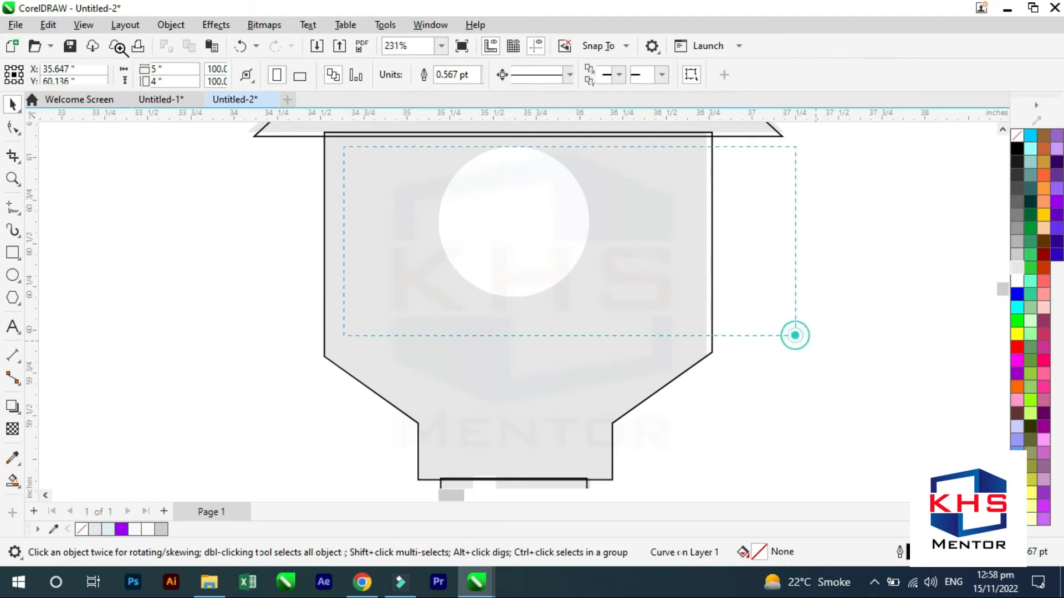
pyautogui.moveTo(119, 49); pyautogui.dragTo(127, 29)
pyautogui.press('F7')
pyautogui.moveTo(490, 271); pyautogui.dragTo(687, 455)
pyautogui.press('space')
pyautogui.keyDown('shift'); pyautogui.click(727, 364); pyautogui.keyUp('shift')
pyautogui.press('c')
# Resize the circle to fit the round hole in the reference image.
pyautogui.click(617, 326)
pyautogui.moveTo(693, 255); pyautogui.dragTo(685, 269)
pyautogui.moveTo(502, 271); pyautogui.dragTo(490, 263)
# Trim the circle out of the body and delete the circle.
pyautogui.keyDown('shift'); pyautogui.click(776, 296); pyautogui.keyUp('shift')
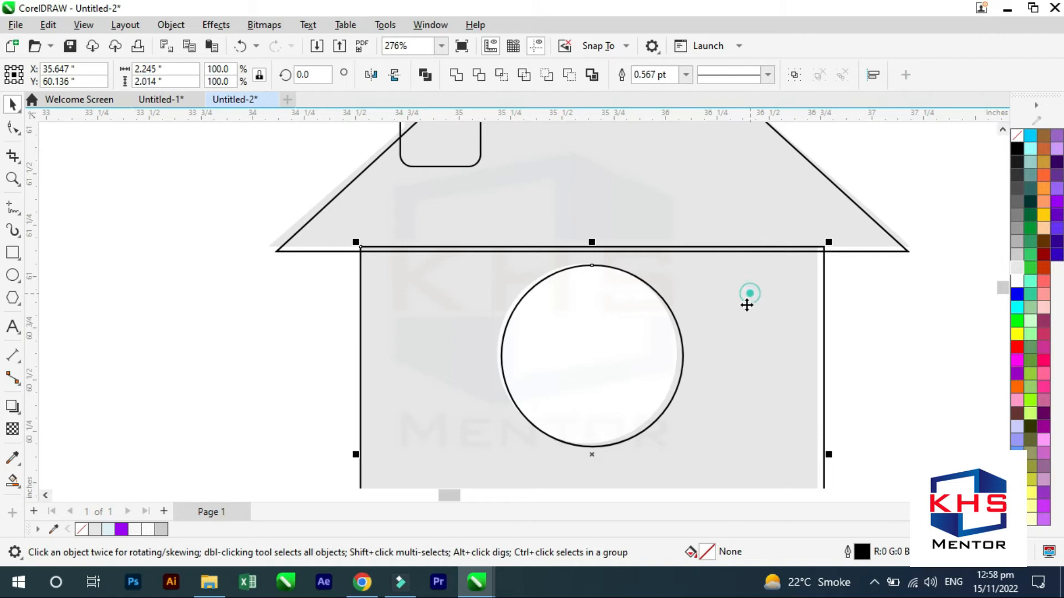
pyautogui.click(478, 74)
pyautogui.click(612, 399)
pyautogui.press('Delete')
# Weld the roof, chimney and body into one key-head shape.
pyautogui.scroll(-1, 559, 336)
pyautogui.scroll(-1, 667, 257)
pyautogui.moveTo(774, 167); pyautogui.dragTo(474, 397)
pyautogui.click(457, 76)
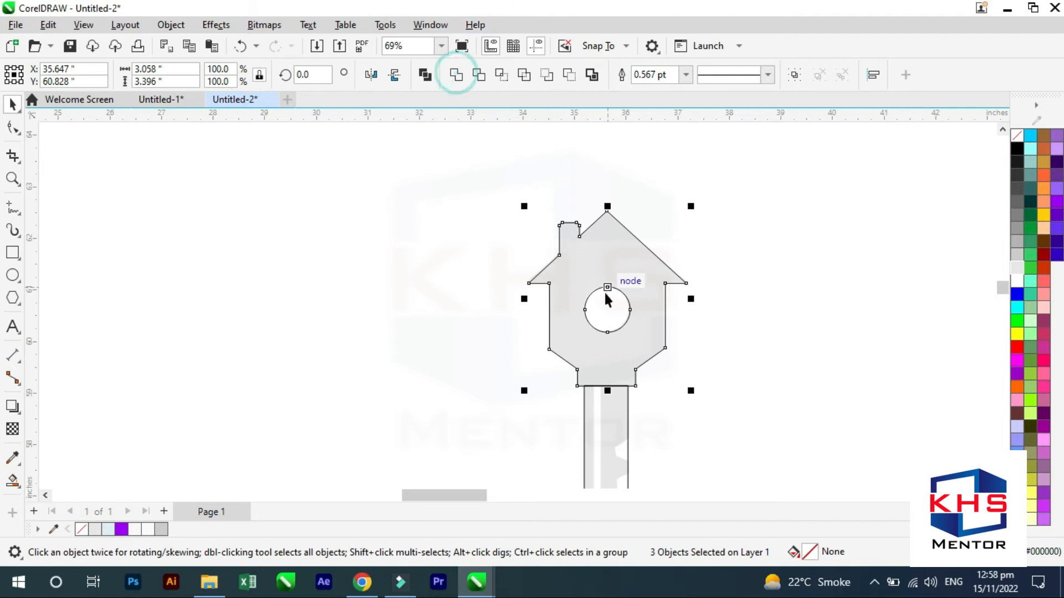
# Examine the lower end of the shank rectangle against the reference key's tip.
pyautogui.scroll(-1, 607, 298)
pyautogui.press('F2')
pyautogui.moveTo(706, 290); pyautogui.dragTo(579, 398)
pyautogui.press('Escape')
pyautogui.scroll(-1, 445, 302)
pyautogui.press('F2')
pyautogui.moveTo(517, 259); pyautogui.dragTo(356, 538)
pyautogui.press('F2')
pyautogui.moveTo(643, 243); pyautogui.dragTo(414, 387)
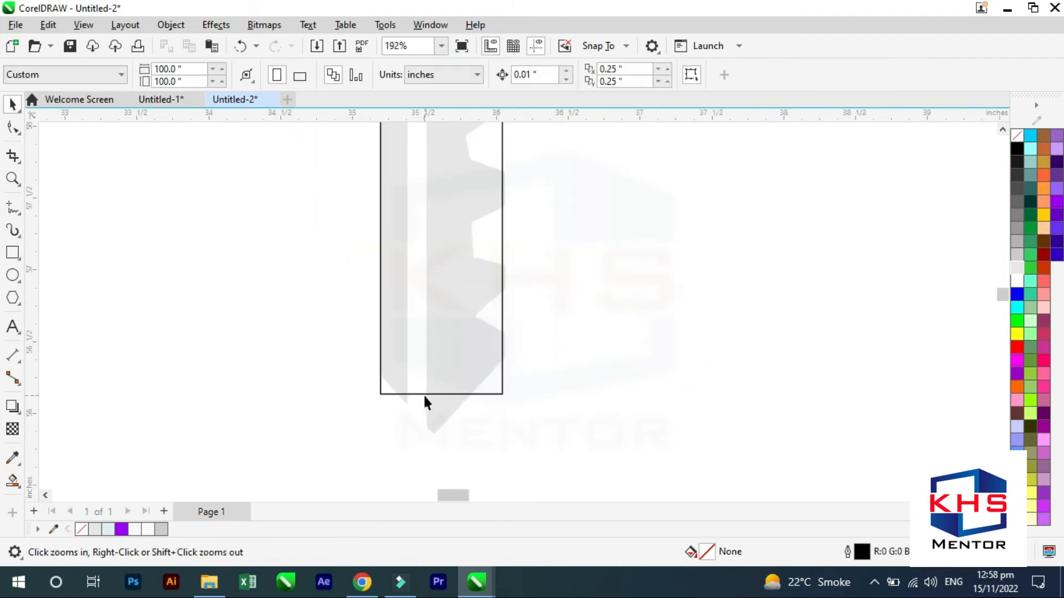
pyautogui.press('F10')
pyautogui.press('space')
# Draw a narrow groove rectangle about 0.13 by 3.4 inches over the white slot along the shank.
pyautogui.scroll(-1, 447, 399)
pyautogui.press('F2')
pyautogui.moveTo(528, 168); pyautogui.dragTo(367, 477)
pyautogui.press('F6')
pyautogui.moveTo(491, 137); pyautogui.dragTo(504, 438)
# Align the groove rectangle's upper edge with the top of the shank rectangle.
pyautogui.press('z')
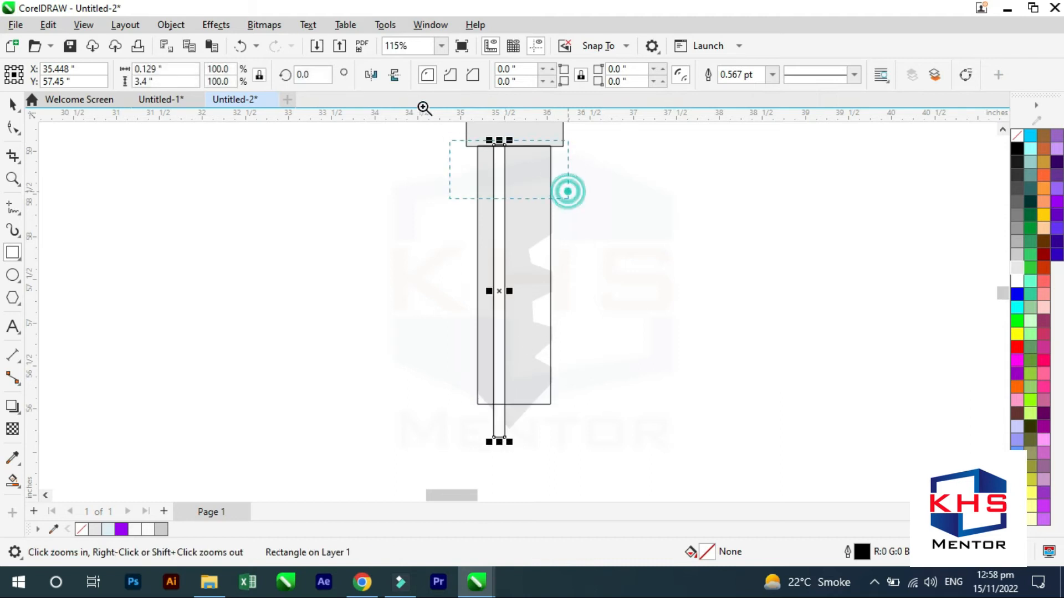
pyautogui.moveTo(568, 198); pyautogui.dragTo(424, 108)
pyautogui.press('Escape')
pyautogui.press('space')
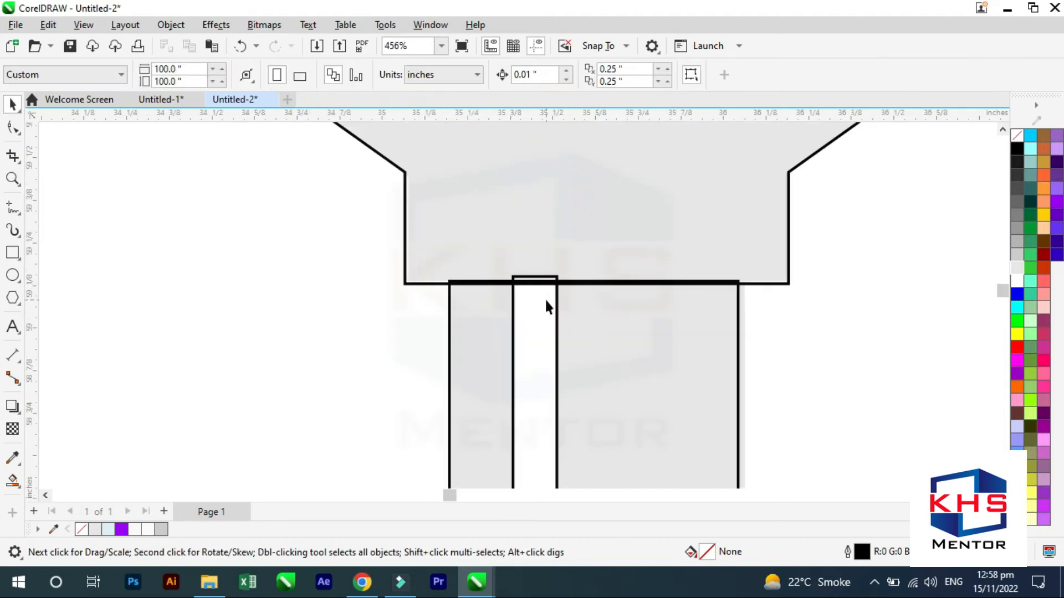
pyautogui.click(546, 301)
pyautogui.keyDown('shift'); pyautogui.click(604, 323); pyautogui.keyUp('shift')
pyautogui.press('t')
pyautogui.press('Escape')
pyautogui.click(552, 313)
# Trim the shank with the groove rectangle to split it into two strips, and delete the groove rectangle.
pyautogui.scroll(-1, 551, 312)
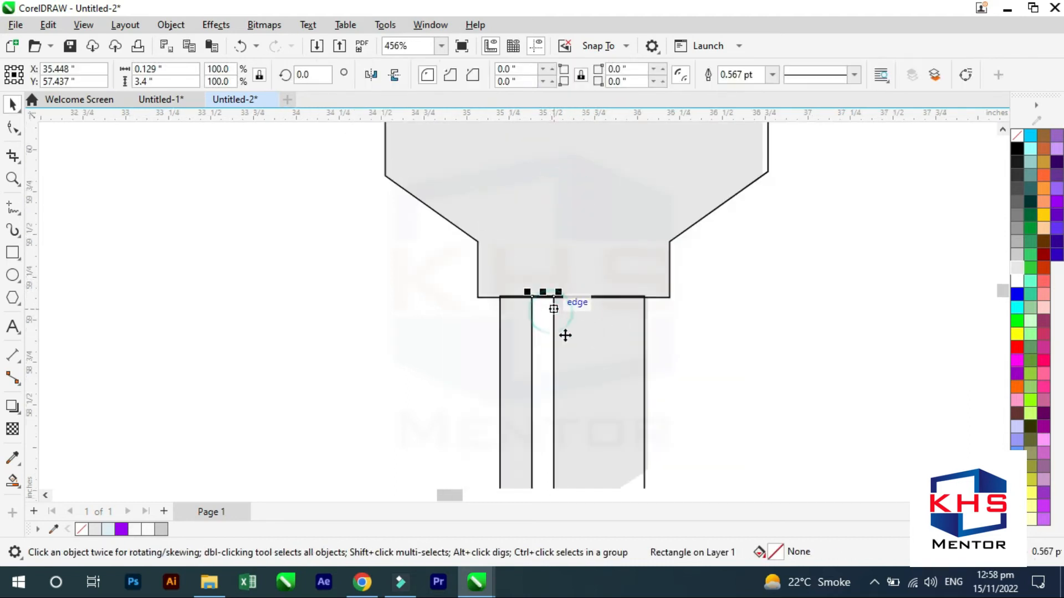
pyautogui.scroll(-2, 554, 325)
pyautogui.keyDown('shift'); pyautogui.click(577, 364); pyautogui.keyUp('shift')
pyautogui.click(482, 77)
pyautogui.hotkey('shift', 'F2')
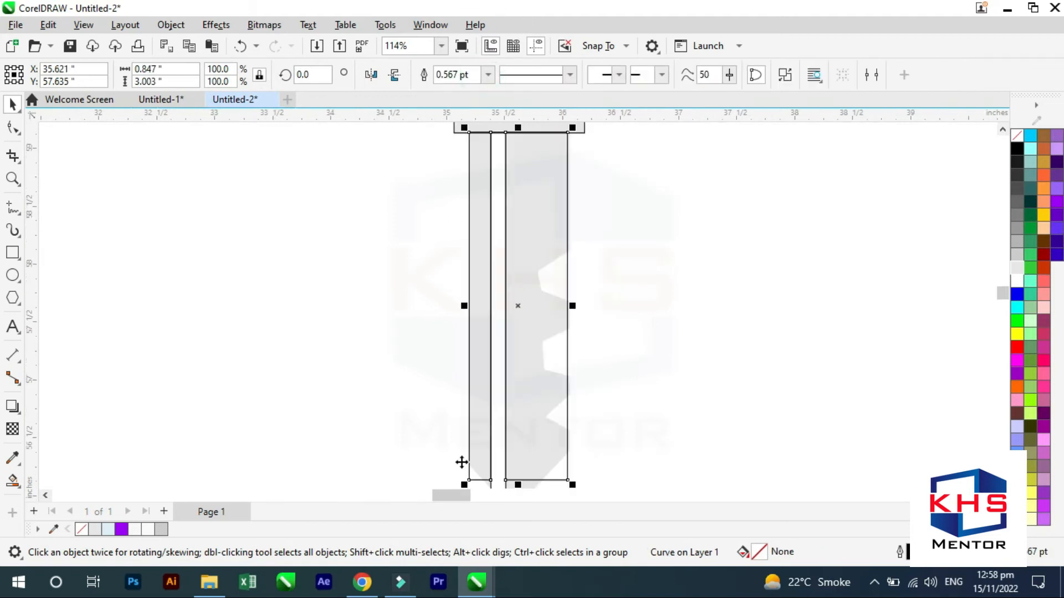
pyautogui.press('Escape')
pyautogui.scroll(-1, 626, 478)
pyautogui.press('F2')
pyautogui.moveTo(647, 288); pyautogui.dragTo(484, 540)
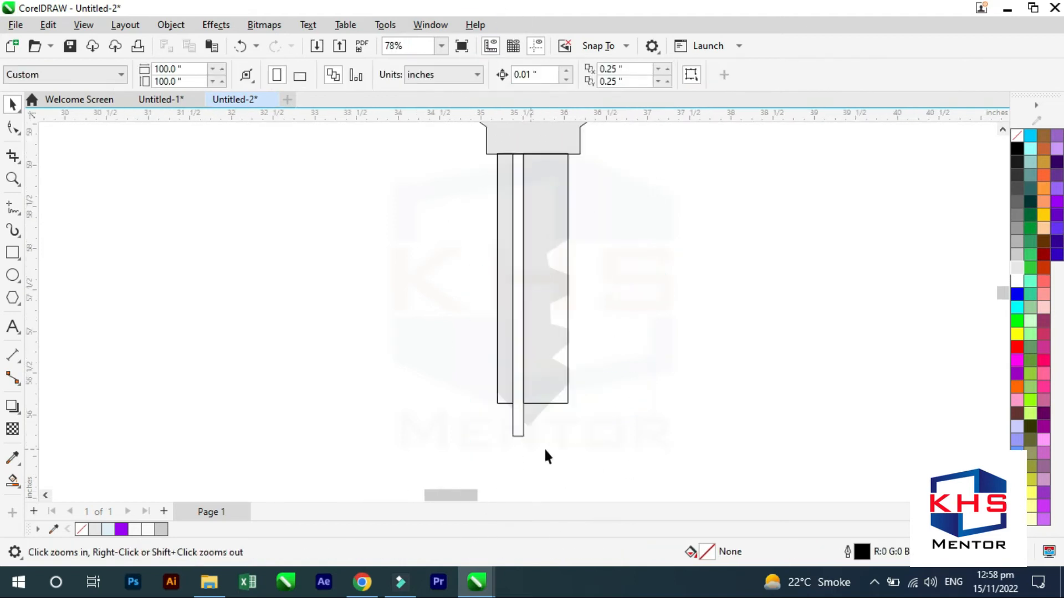
pyautogui.click(519, 418)
pyautogui.press('Delete')
# Bevel the left strip's lower end by adding a side node, deleting the outer corner node and lowering the inner corner to the reference tip.
pyautogui.press('F2')
pyautogui.click(524, 350)
pyautogui.press('F10')
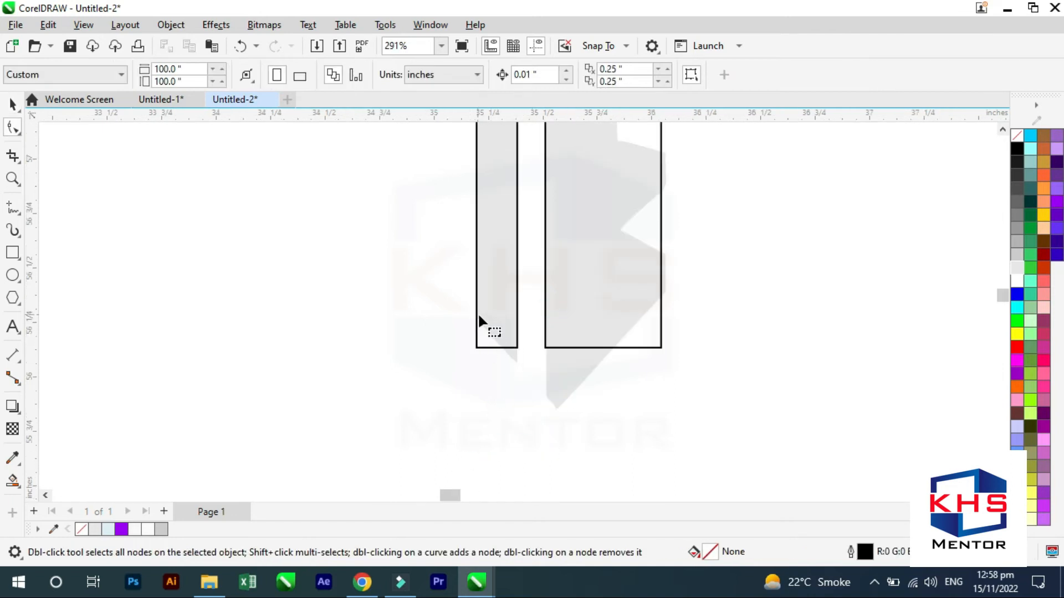
pyautogui.click(476, 319)
pyautogui.doubleClick(476, 319)
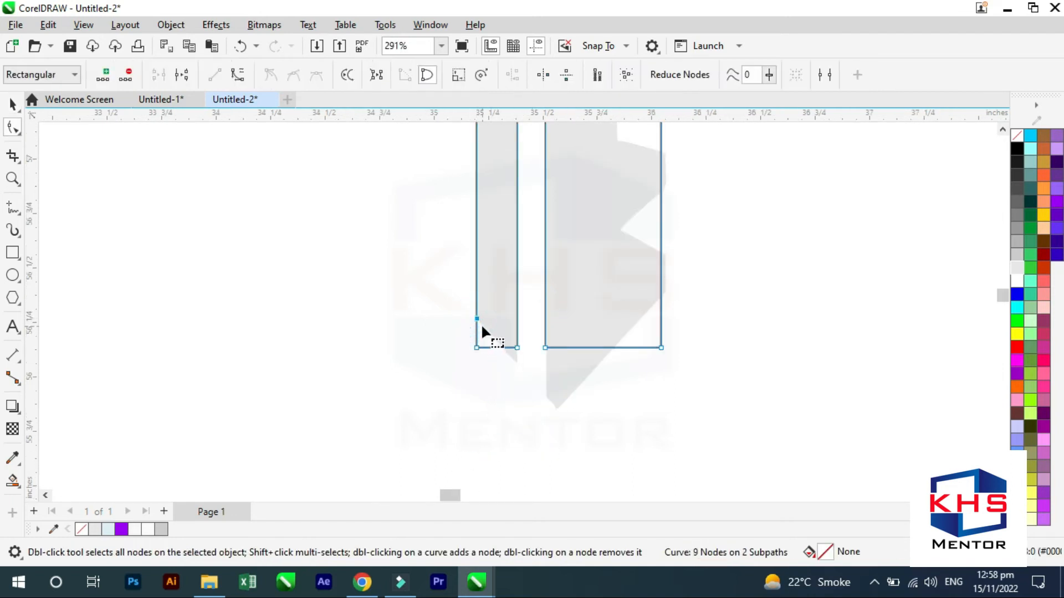
pyautogui.press('Delete')
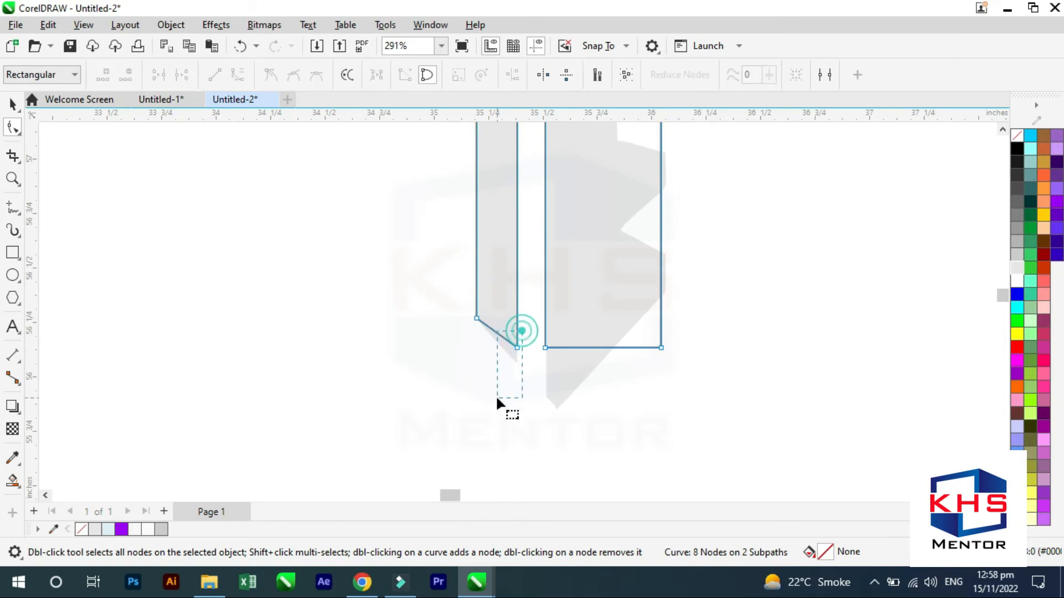
pyautogui.moveTo(497, 398); pyautogui.dragTo(496, 399)
pyautogui.moveTo(518, 348); pyautogui.dragTo(518, 363)
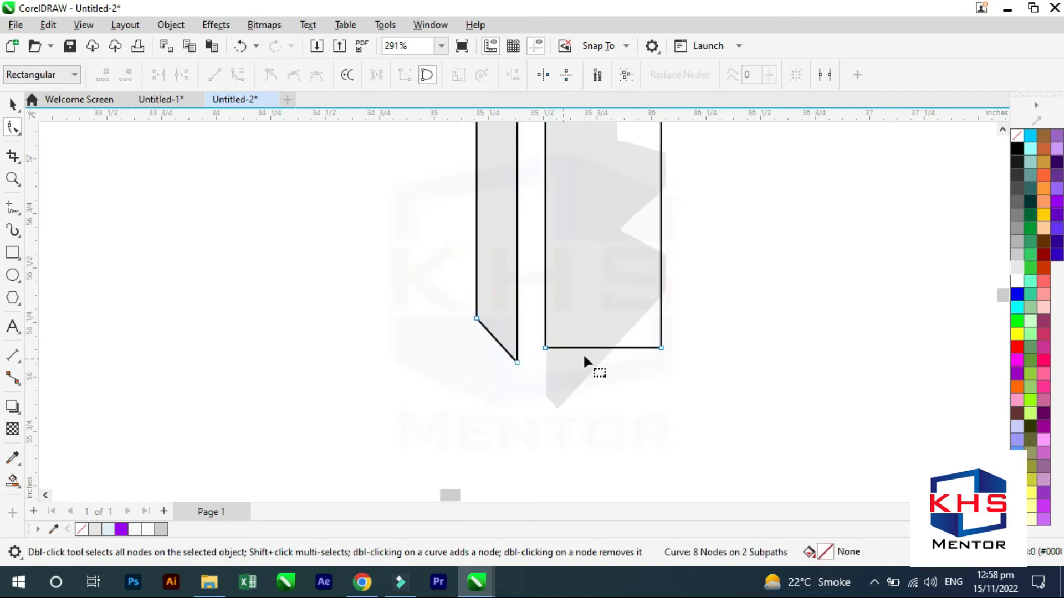
# Cut off the right strip's lower-right corner by adding a node on each adjoining edge and deleting the corner node.
pyautogui.doubleClick(614, 348)
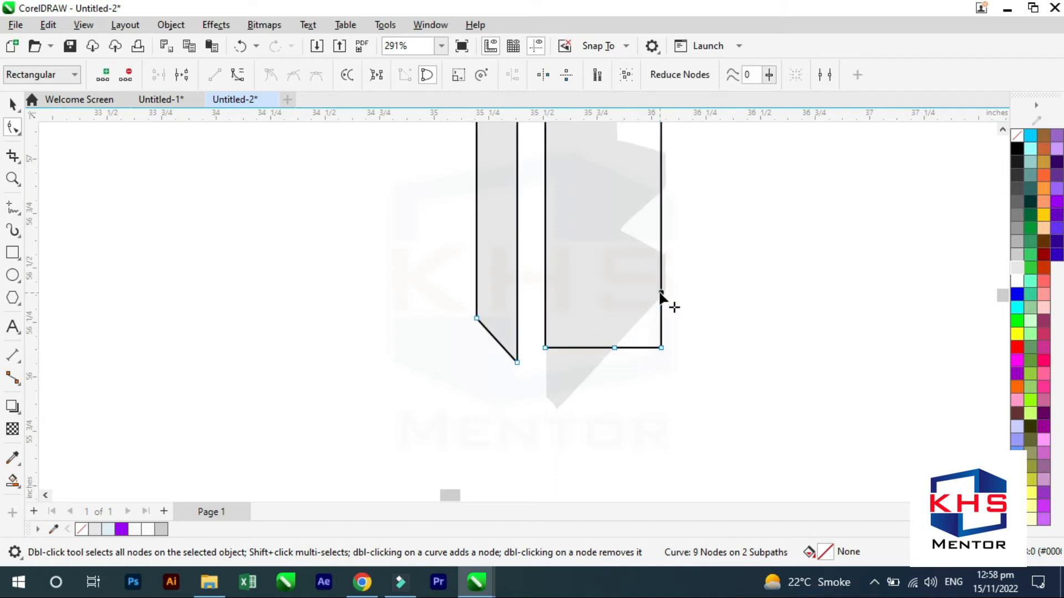
pyautogui.doubleClick(660, 292)
pyautogui.moveTo(668, 337); pyautogui.dragTo(652, 367)
pyautogui.press('Delete')
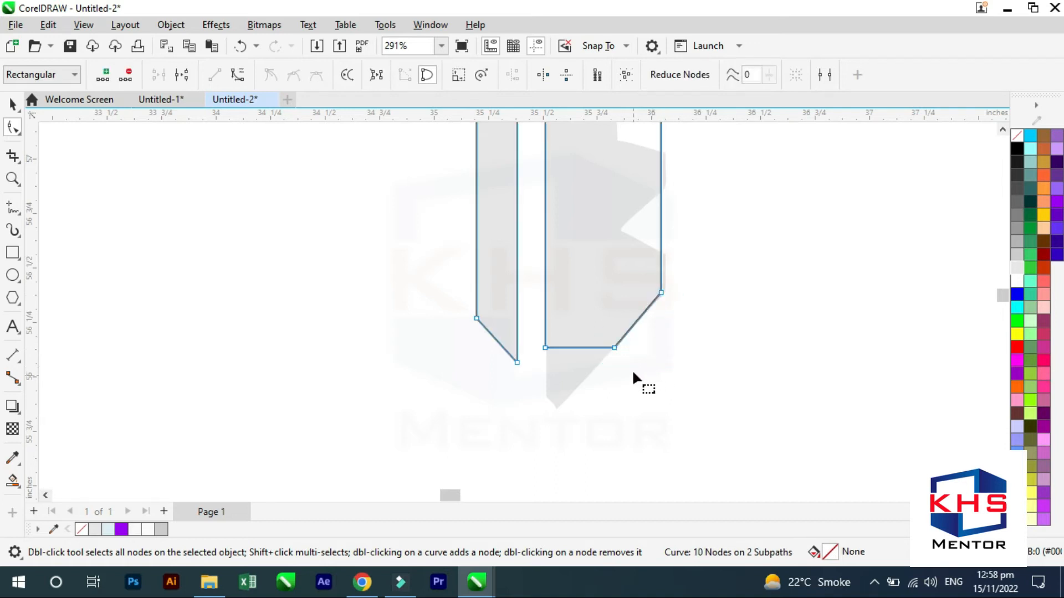
# Extend the right strip's lower end down to the reference tip and add a node to shape the point.
pyautogui.moveTo(546, 348); pyautogui.dragTo(546, 403)
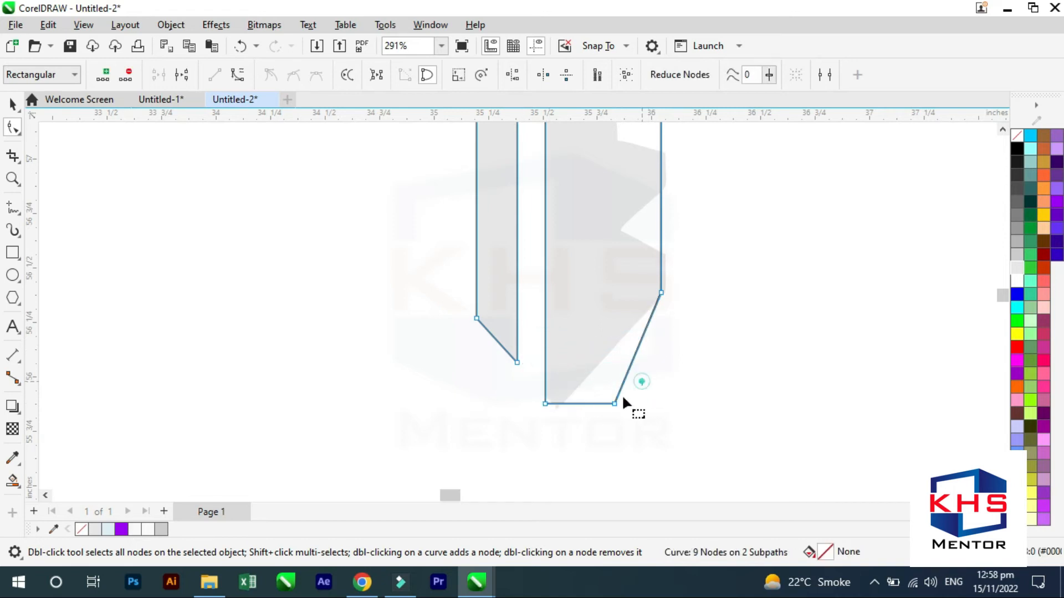
pyautogui.moveTo(615, 403); pyautogui.dragTo(565, 391)
pyautogui.press('F2')
pyautogui.moveTo(594, 352); pyautogui.dragTo(498, 436)
pyautogui.moveTo(520, 345); pyautogui.dragTo(567, 369)
pyautogui.doubleClick(569, 325)
pyautogui.hotkey('shift', 'F2')
# Add nodes along the right strip's outer edge at the first notch and pull one in to the notch's upper inner corner.
pyautogui.press('F2')
pyautogui.moveTo(635, 200); pyautogui.dragTo(532, 314)
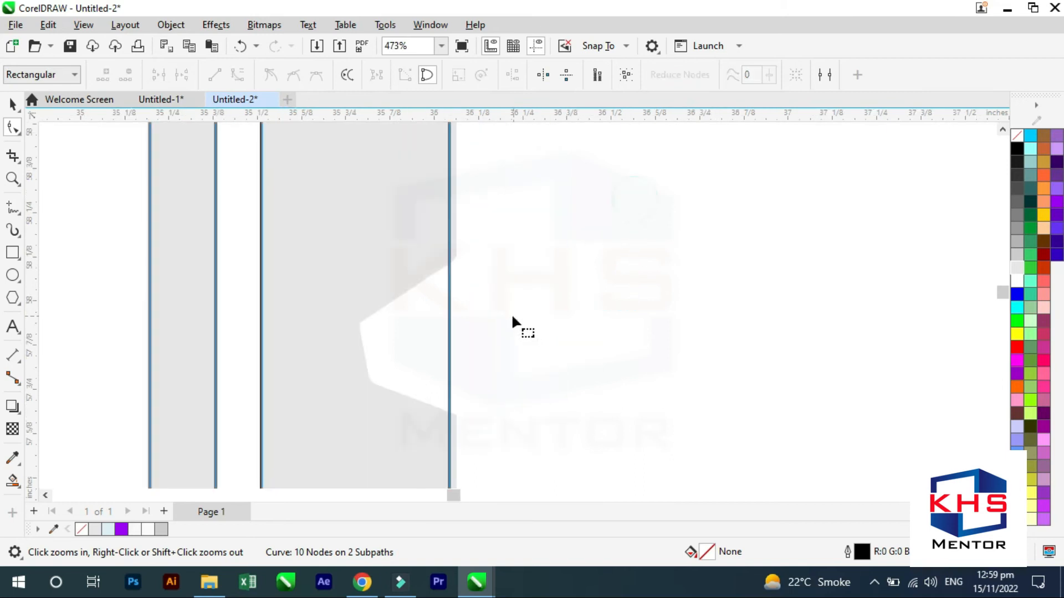
pyautogui.doubleClick(449, 260)
pyautogui.moveTo(449, 260); pyautogui.dragTo(355, 309)
pyautogui.hotkey('ctrl', 'z')
pyautogui.moveTo(449, 256); pyautogui.dragTo(361, 323)
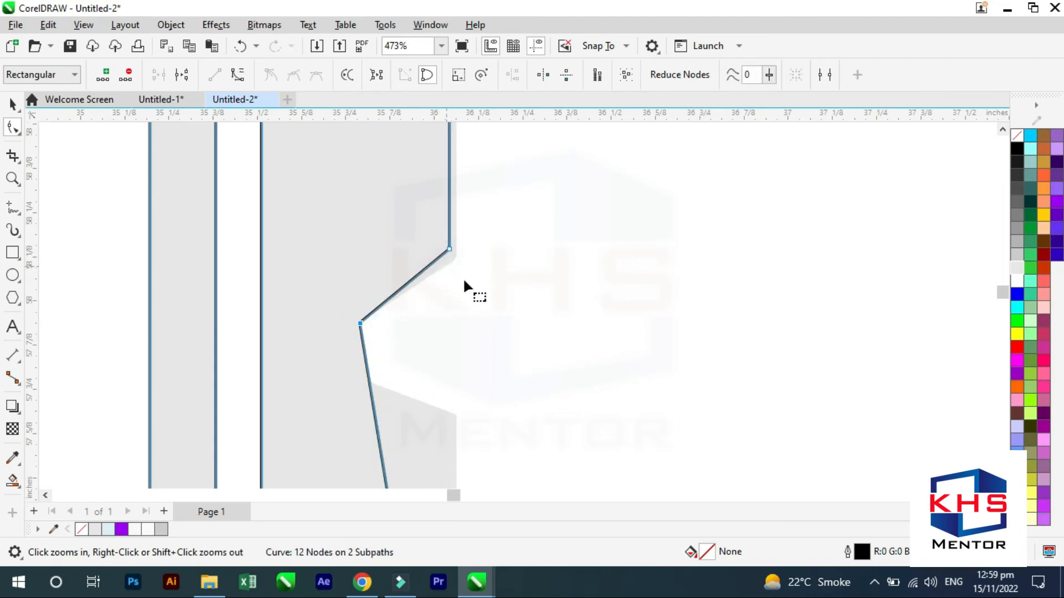
pyautogui.hotkey('ctrl', 'z')
pyautogui.click(450, 423)
pyautogui.doubleClick(451, 269)
pyautogui.moveTo(451, 268); pyautogui.dragTo(361, 323)
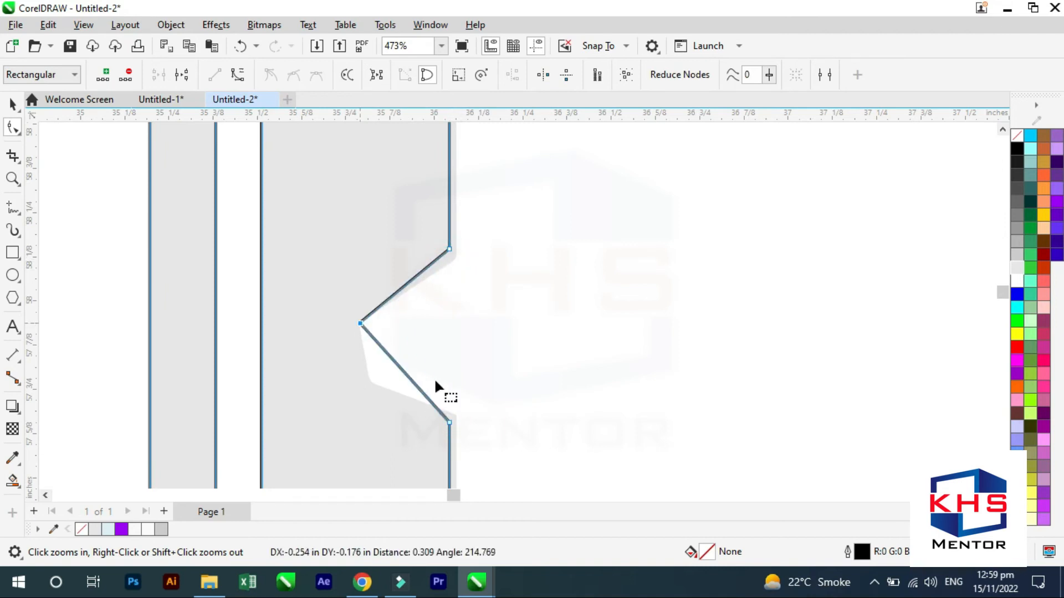
# Add a node to form the first notch's lower inner corner and align both outer corner nodes with the reference.
pyautogui.doubleClick(450, 441)
pyautogui.moveTo(449, 421); pyautogui.dragTo(367, 384)
pyautogui.moveTo(449, 442); pyautogui.dragTo(453, 421)
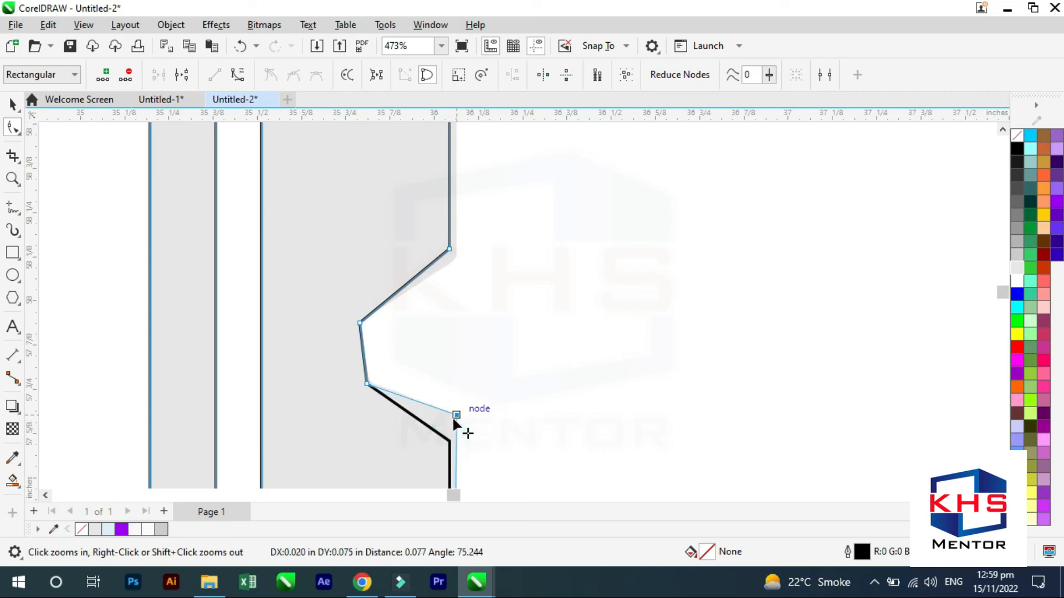
pyautogui.click(448, 247)
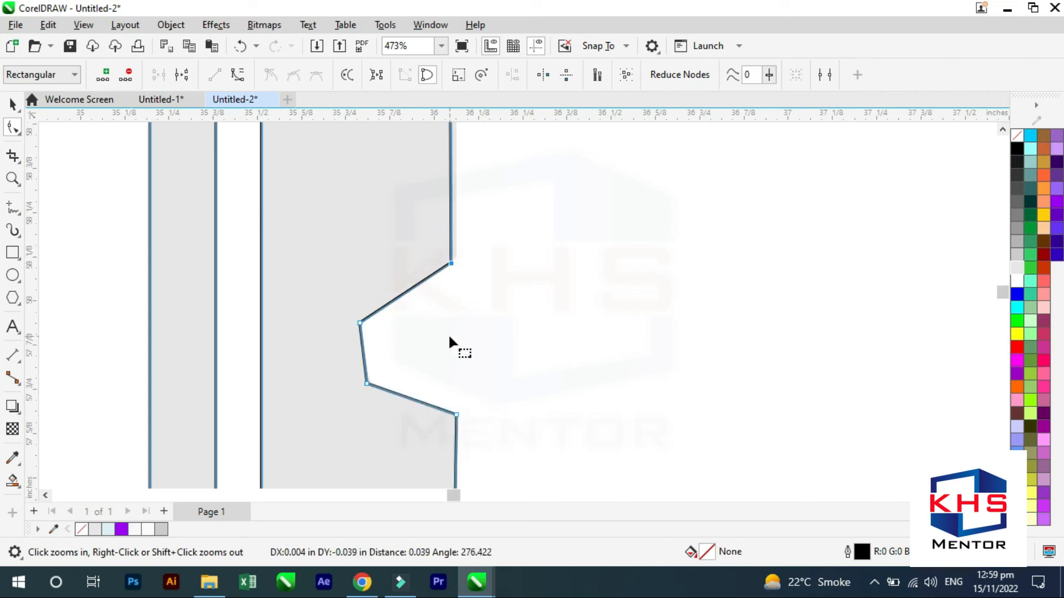
# Add four nodes at the second notch on the right strip and pull the middle two in to its inner corners.
pyautogui.hotkey('shift', 'F2')
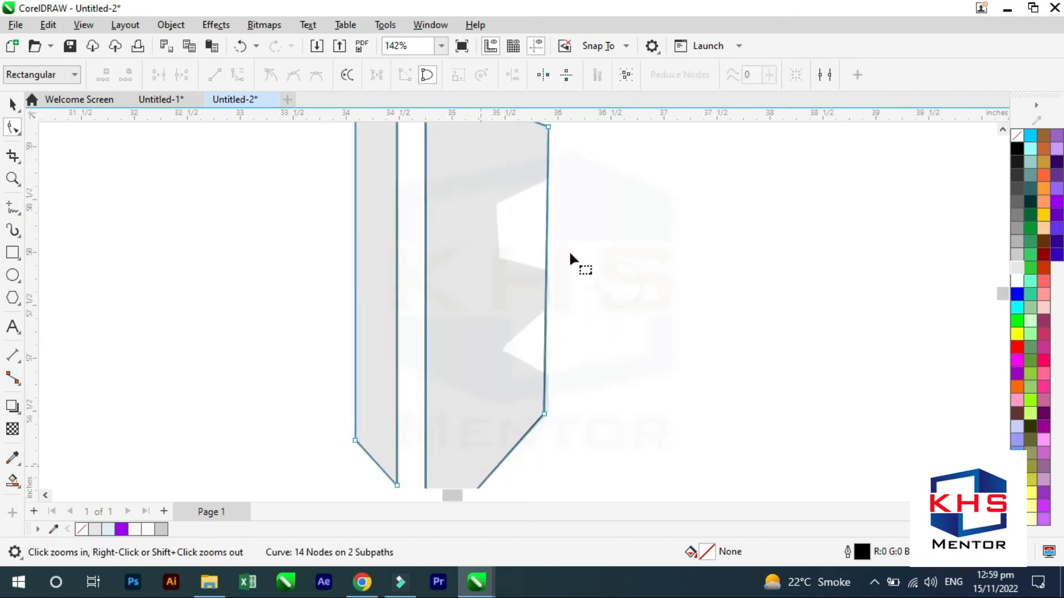
pyautogui.press('space')
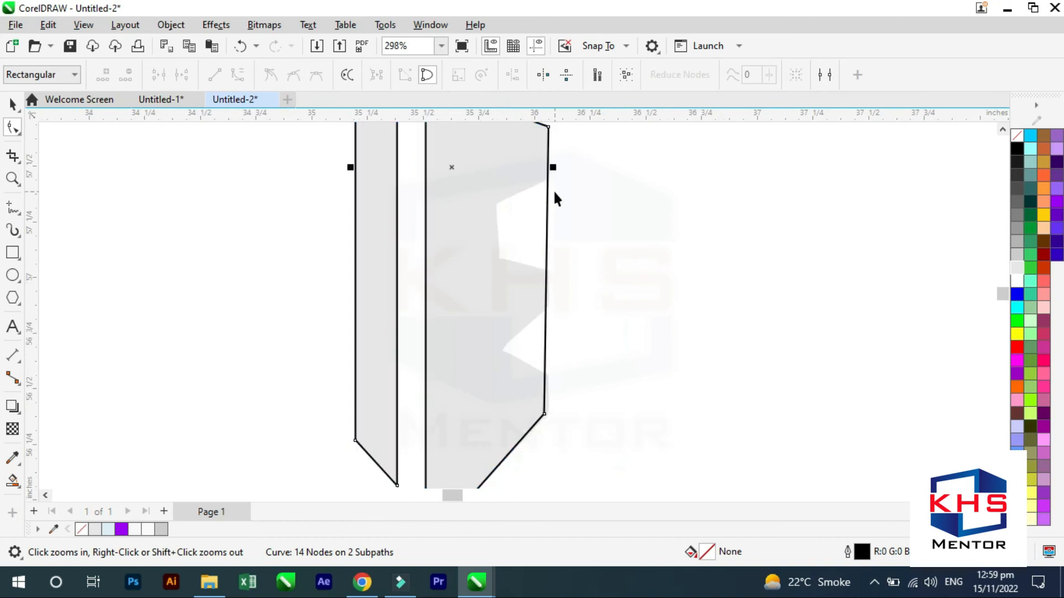
pyautogui.press('space')
pyautogui.doubleClick(548, 172)
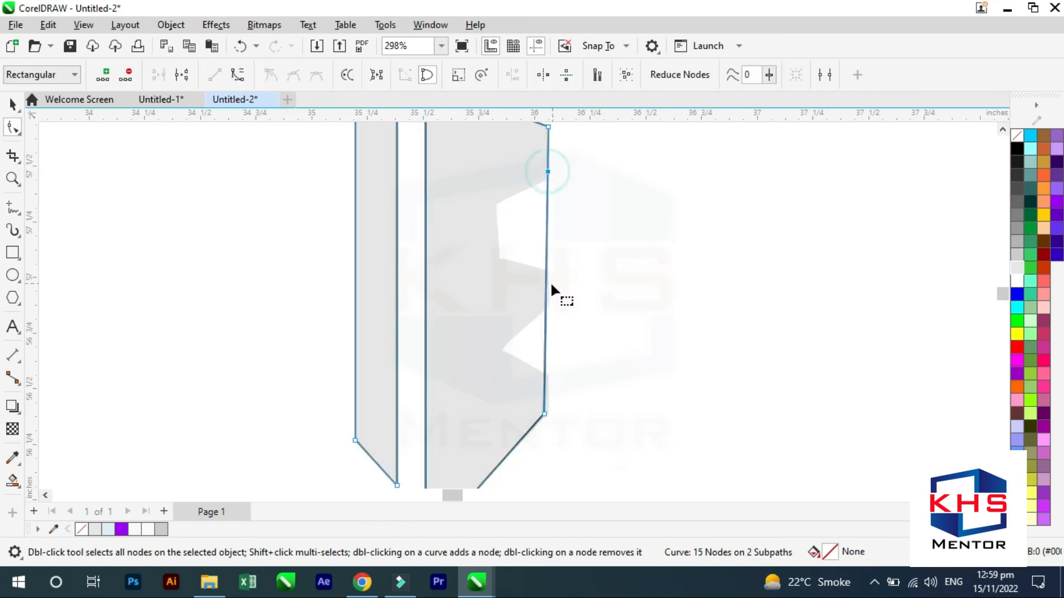
pyautogui.doubleClick(545, 284)
pyautogui.doubleClick(546, 269)
pyautogui.click(547, 181)
pyautogui.moveTo(548, 181); pyautogui.dragTo(492, 209)
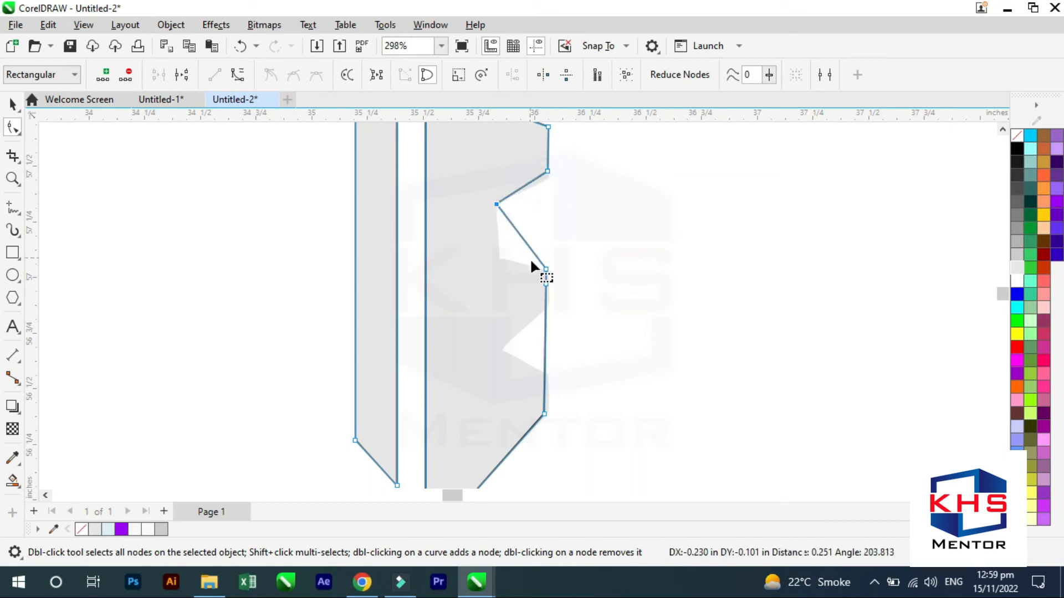
pyautogui.moveTo(510, 266); pyautogui.dragTo(499, 258)
# Raise the second notch's lower outer corner node to match the reference outline.
pyautogui.press('F2')
pyautogui.moveTo(582, 236); pyautogui.dragTo(523, 305)
pyautogui.moveTo(493, 374); pyautogui.dragTo(492, 299)
pyautogui.press('F3')
pyautogui.moveTo(599, 190); pyautogui.dragTo(525, 299)
pyautogui.scroll(-3, 563, 288)
# Cut the third, V-shaped notch by adding nodes on the strip's outer edge and pulling one in to the reference tip.
pyautogui.press('F2')
pyautogui.moveTo(603, 354); pyautogui.dragTo(536, 432)
pyautogui.press('F2')
pyautogui.moveTo(530, 256); pyautogui.dragTo(361, 392)
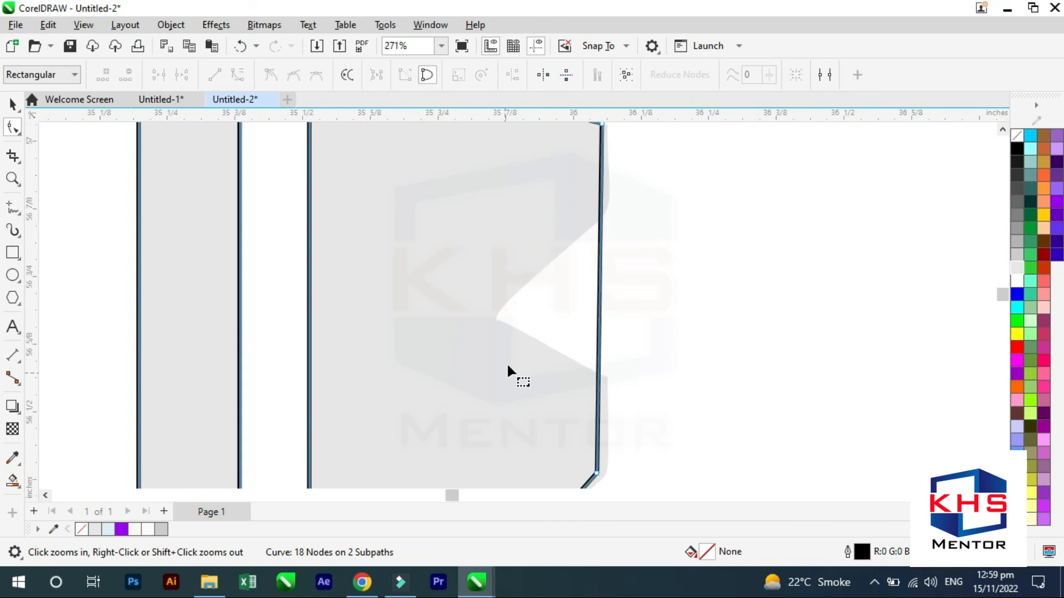
pyautogui.click(601, 220)
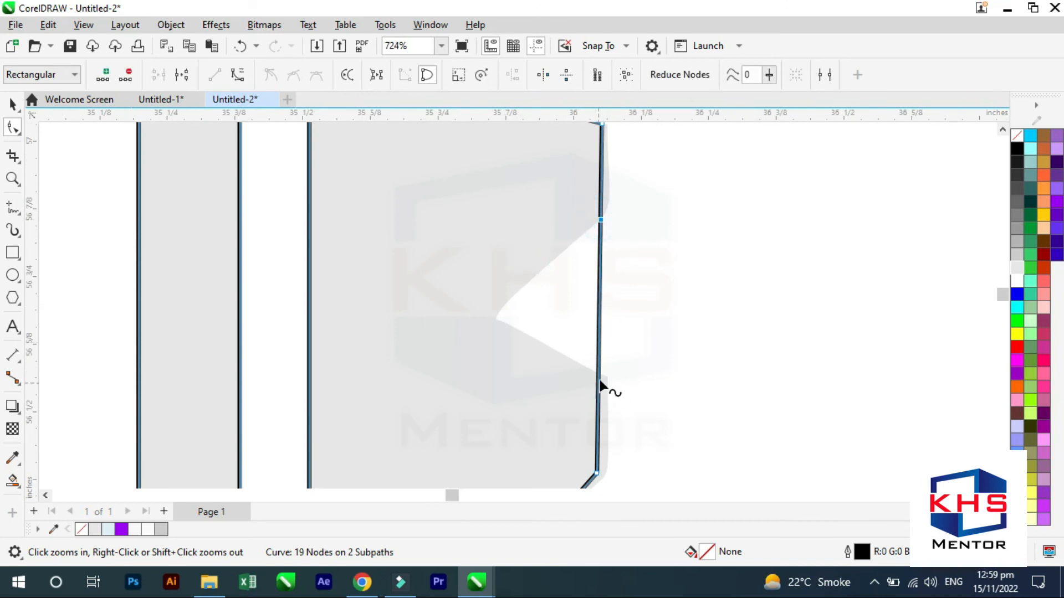
pyautogui.click(601, 374)
pyautogui.doubleClick(599, 374)
pyautogui.moveTo(600, 306); pyautogui.dragTo(497, 317)
pyautogui.scroll(-10, 551, 302)
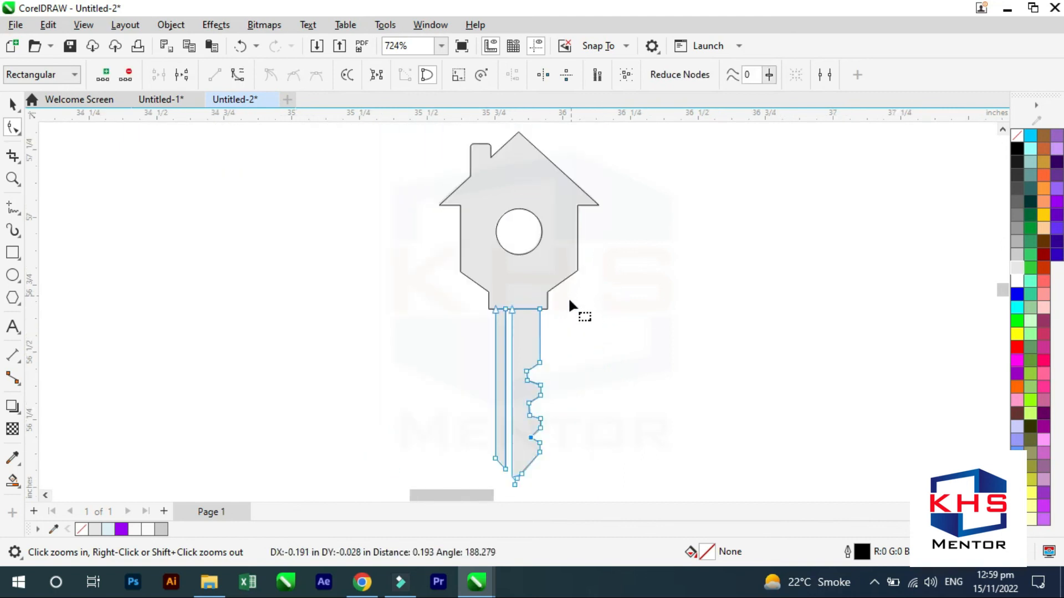
pyautogui.press('space')
pyautogui.press('Escape')
# Weld the notched key shank and the house-shaped head into a single shape.
pyautogui.click(568, 213)
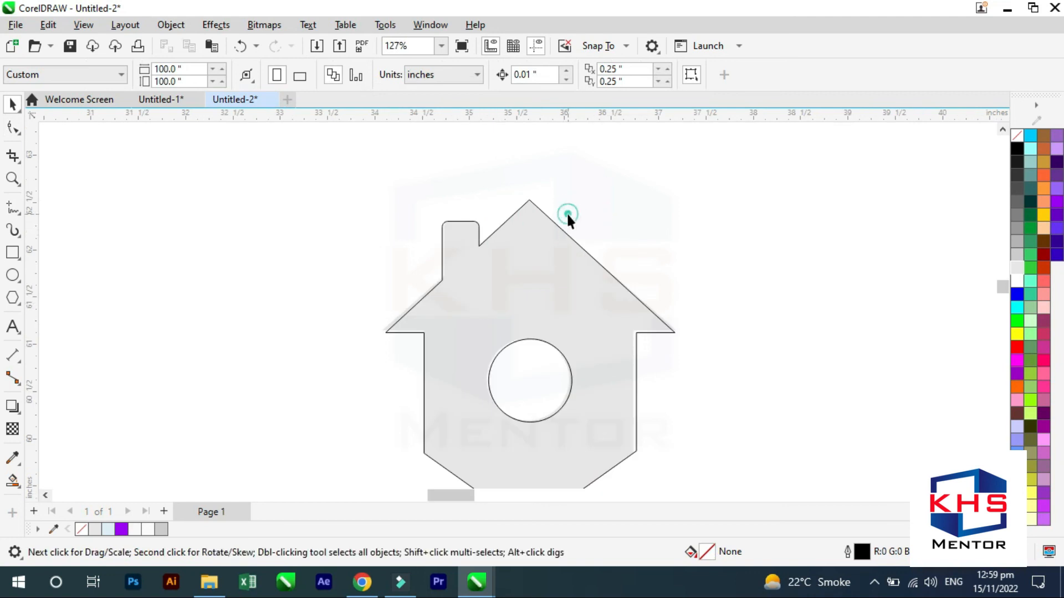
pyautogui.scroll(-1, 551, 318)
pyautogui.moveTo(617, 252); pyautogui.dragTo(381, 546)
pyautogui.scroll(-2, 532, 311)
pyautogui.moveTo(552, 270); pyautogui.dragTo(449, 461)
pyautogui.hotkey('shift', 'F2')
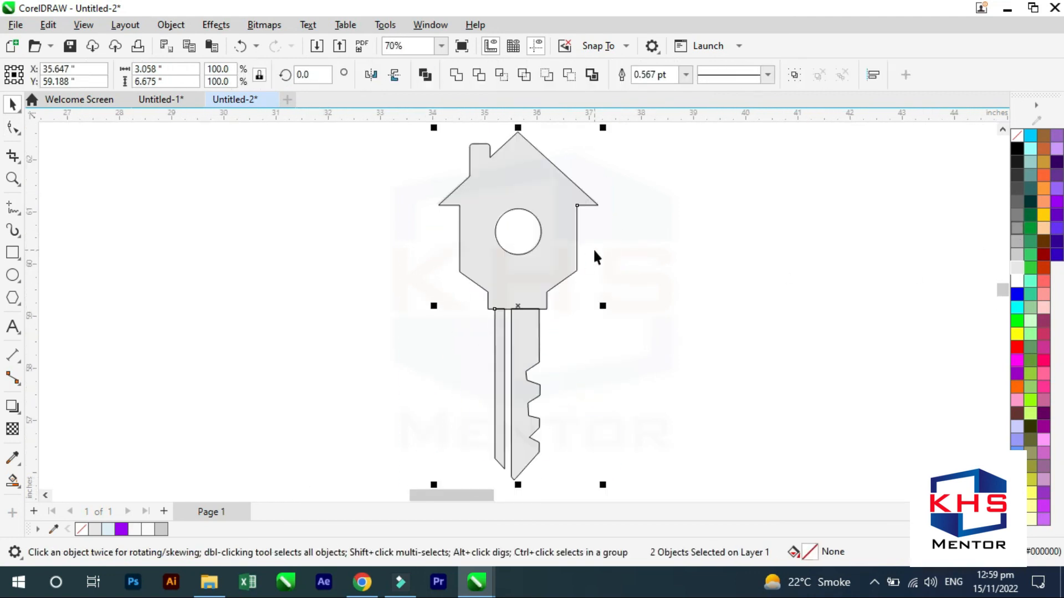
pyautogui.click(623, 294)
pyautogui.click(532, 313)
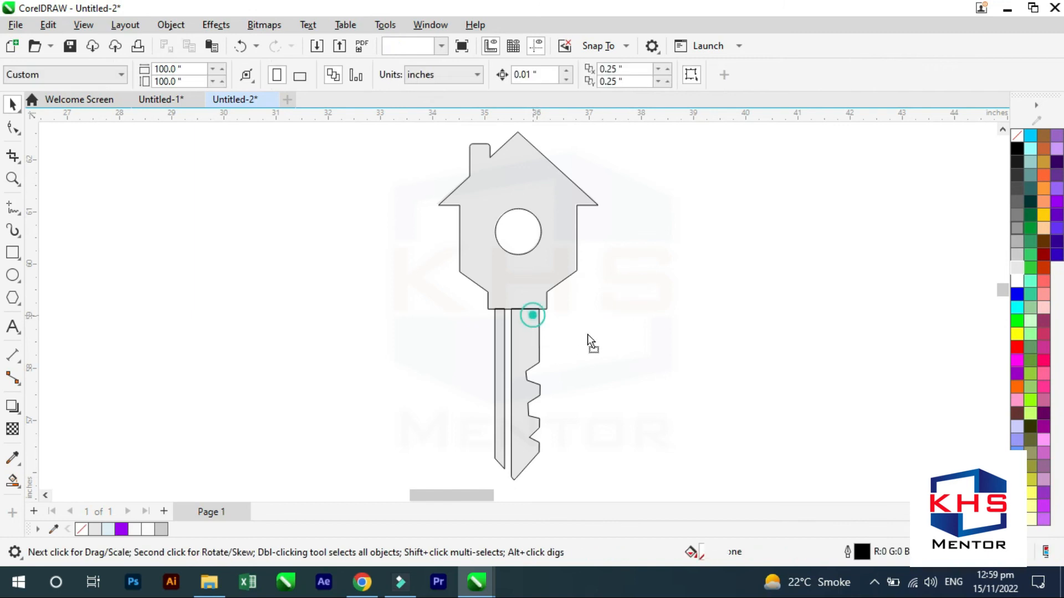
pyautogui.keyDown('shift'); pyautogui.click(531, 299); pyautogui.keyUp('shift')
pyautogui.click(743, 243)
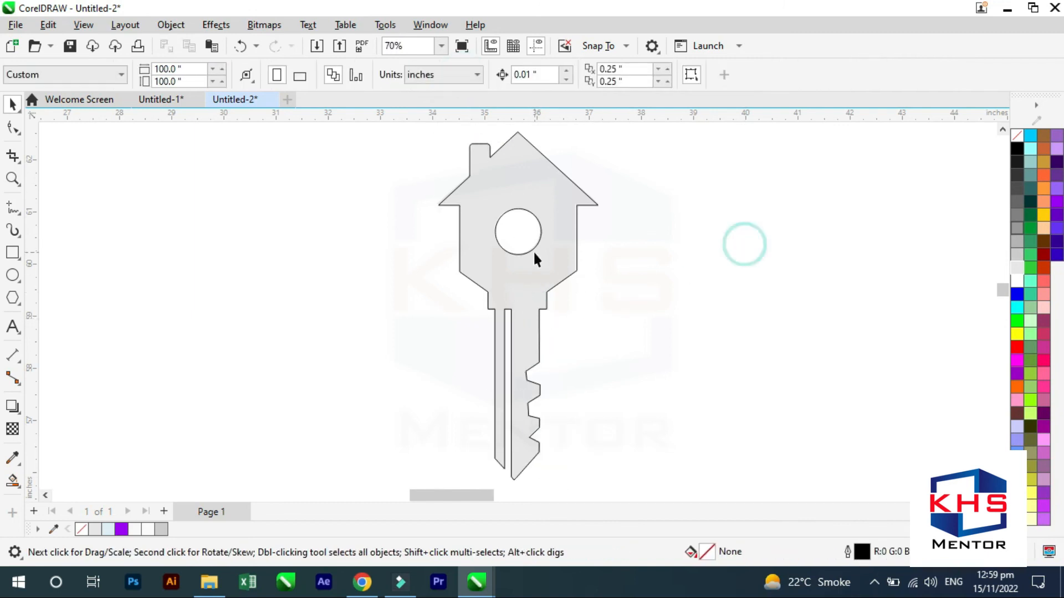
# Fill the welded key with red and remove its outline.
pyautogui.click(542, 259)
pyautogui.click(1017, 348)
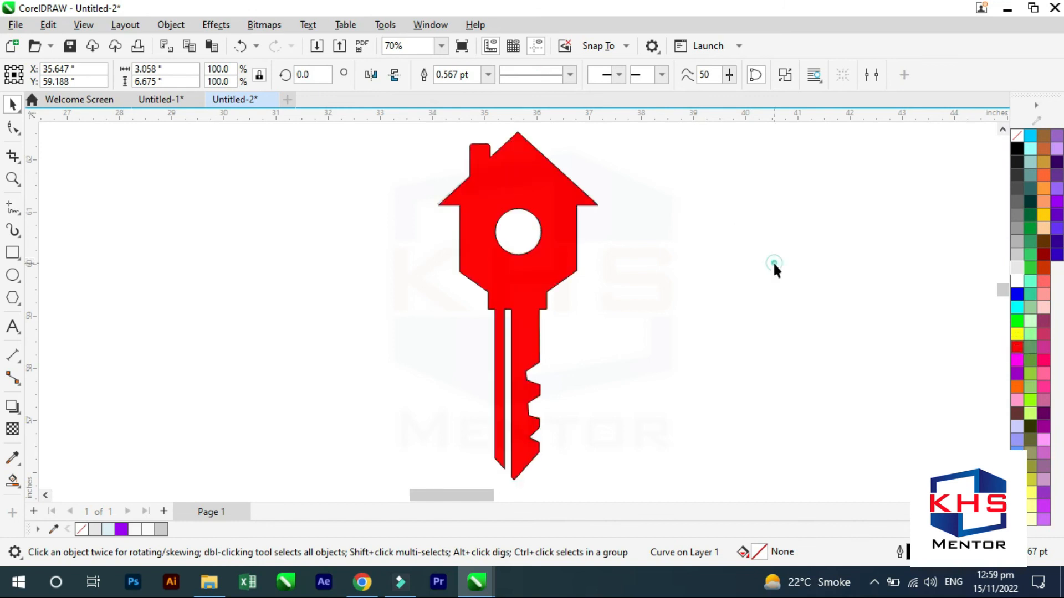
pyautogui.click(543, 254)
pyautogui.rightClick(1017, 135)
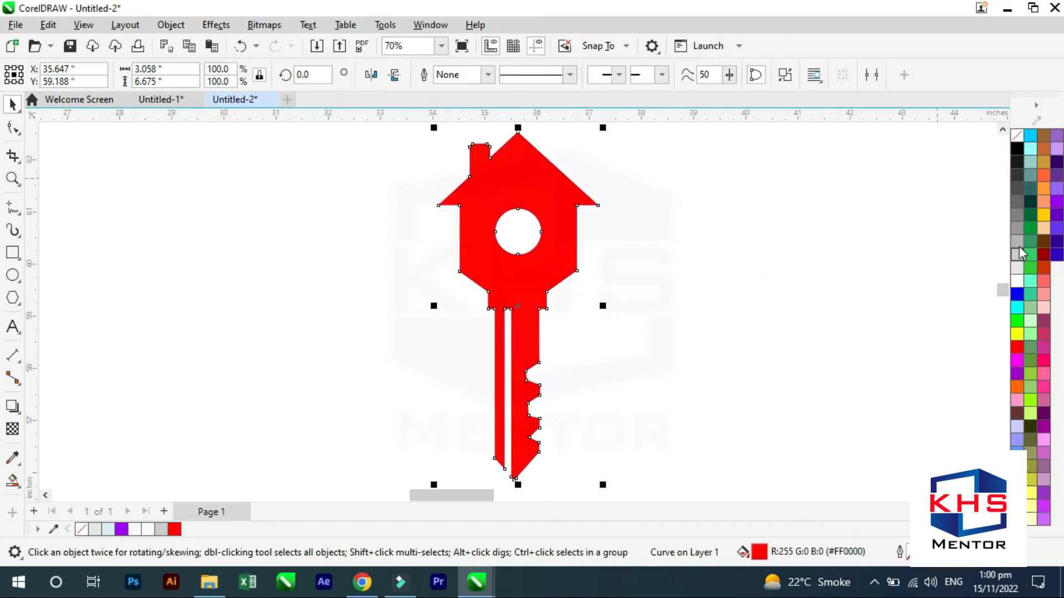
# Fill the key with blue and switch its uniform fill to the CMYK color model.
pyautogui.click(1017, 294)
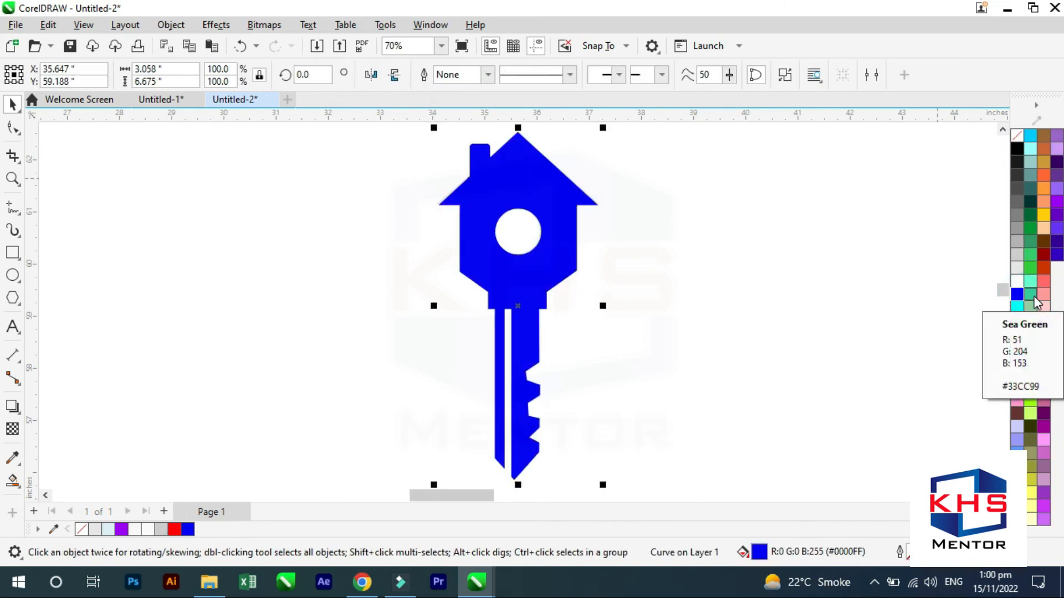
pyautogui.hotkey('shift', 'F11')
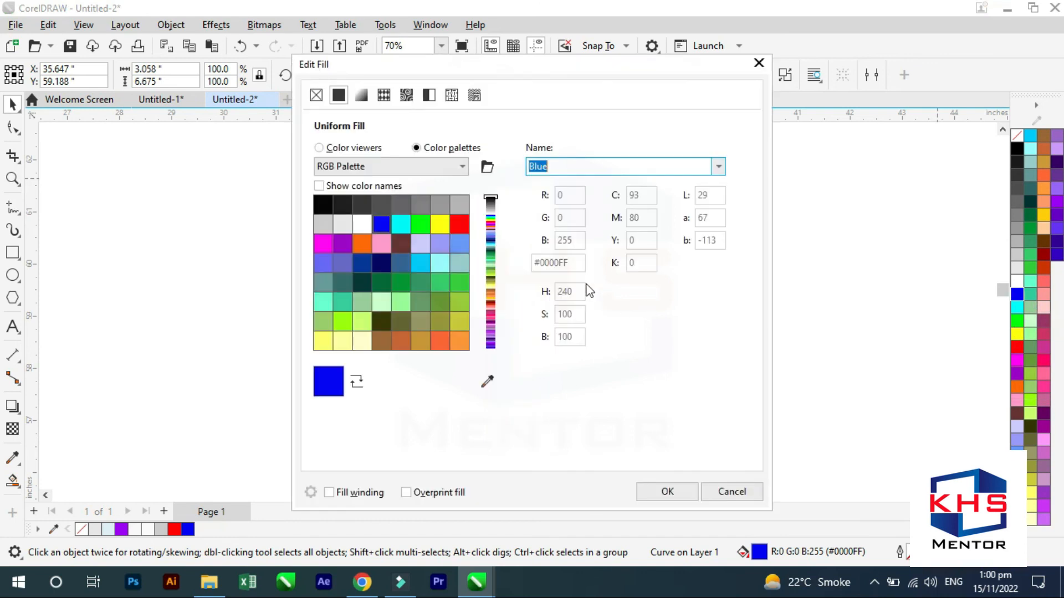
pyautogui.click(344, 149)
pyautogui.click(665, 169)
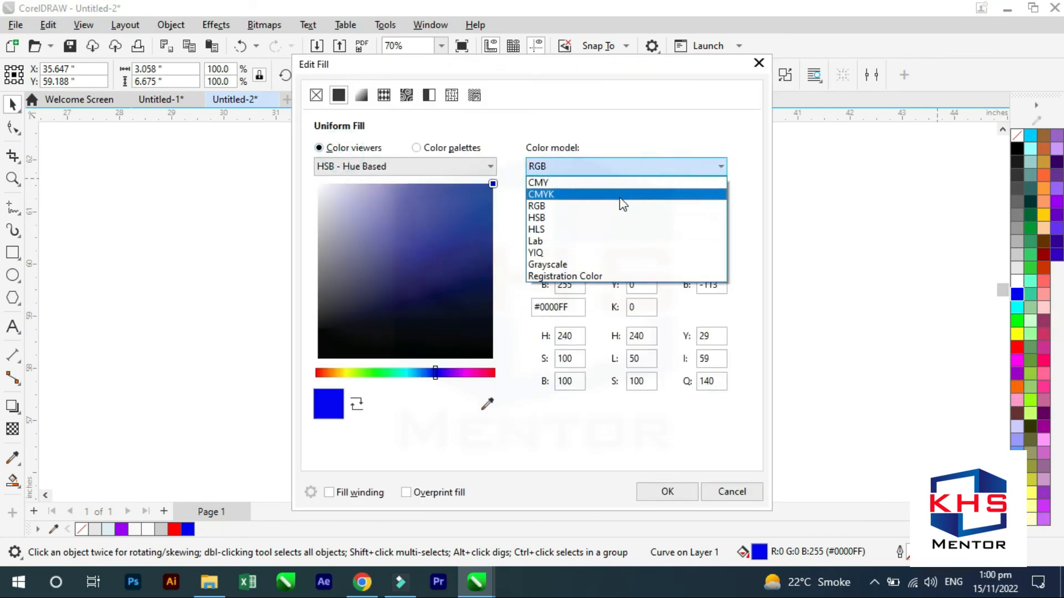
pyautogui.click(618, 195)
# Set the key's fill values to C 100, M 100, Y 5 and K 30.
pyautogui.doubleClick(640, 239)
pyautogui.write('1')
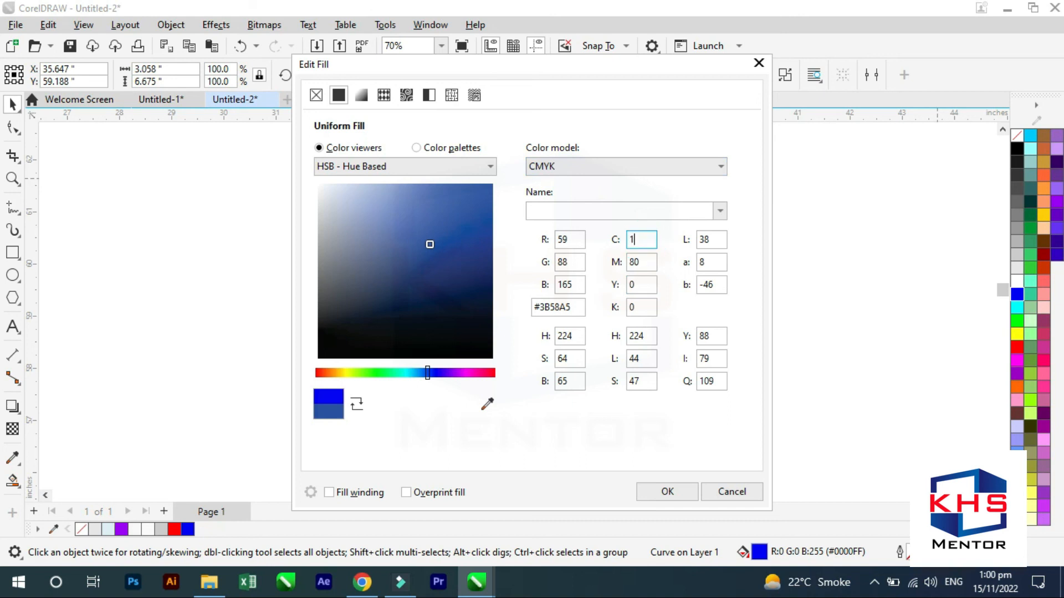
pyautogui.write('0')
pyautogui.press('Tab')
pyautogui.write('100')
pyautogui.press('Tab')
pyautogui.write('5')
pyautogui.press('Tab')
pyautogui.write('30')
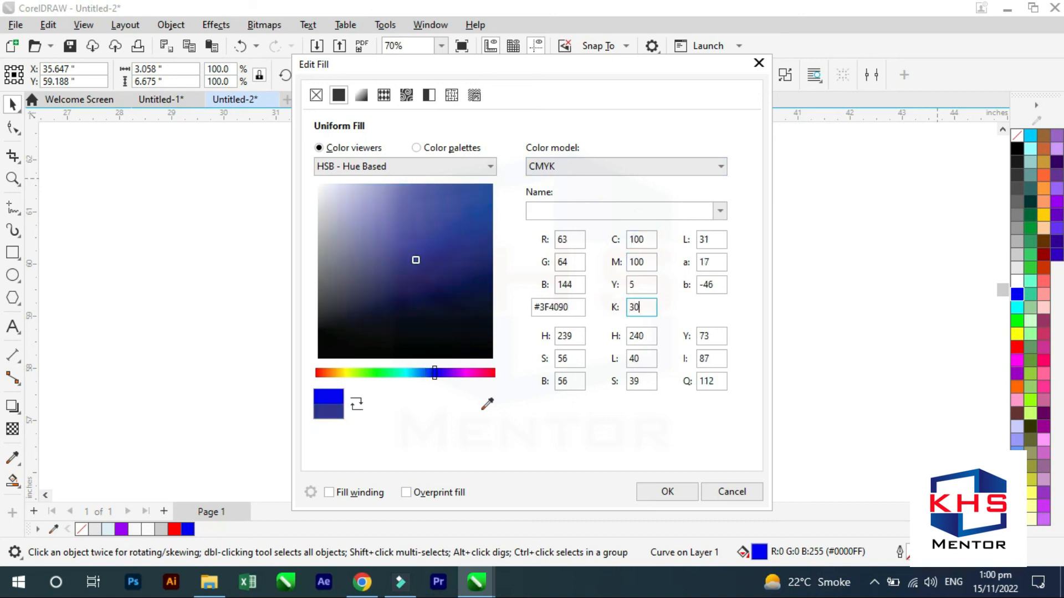
# Change the fill's yellow to 10 and black to 60, and apply the color to the key.
pyautogui.hotkey('shift', 'Tab')
pyautogui.write('140')
pyautogui.press('Tab')
pyautogui.hotkey('shift', 'Tab')
pyautogui.write('10')
pyautogui.press('Tab')
pyautogui.write('60')
pyautogui.hotkey('shift', 'Tab')
pyautogui.press('Return')
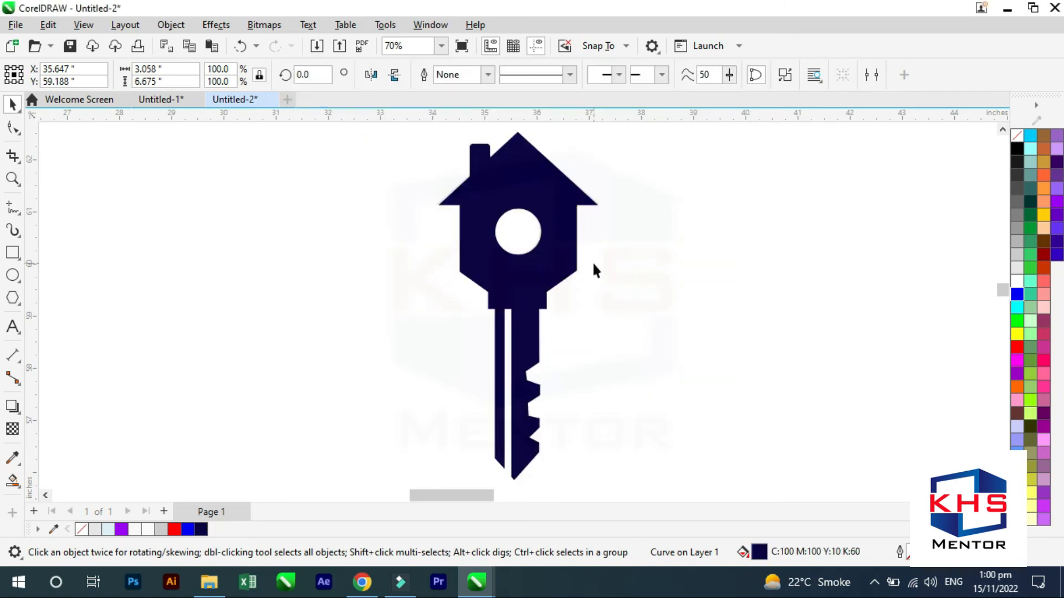
# Deselect the key and preview the finished logo full screen.
pyautogui.click(645, 386)
pyautogui.press('F9')
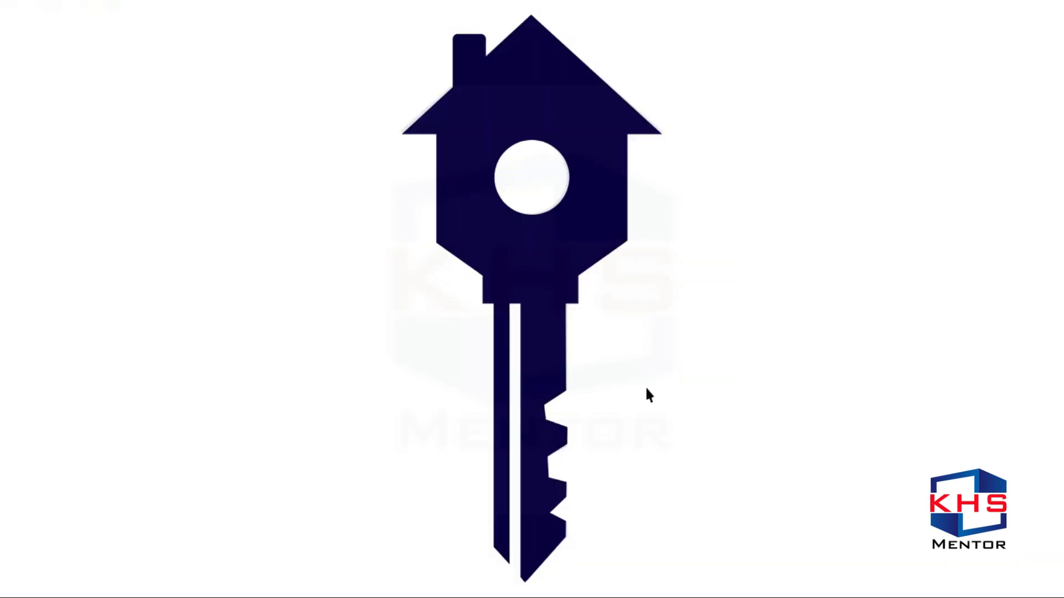